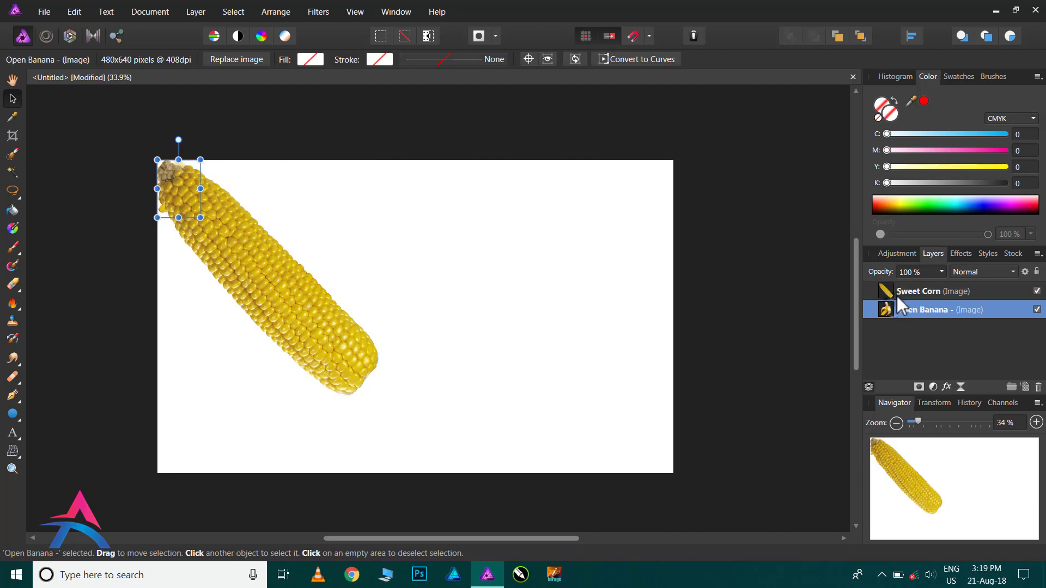
- Move the sweet corn onto the right half of the canvas, clear of the small banana image
{"action": "left_click", "coordinate": [895, 294]}
{"action": "left_click_drag", "start_coordinate": [322, 311], "coordinate": [563, 332]}
- Enlarge the banana image to nearly the canvas height and tilt it clockwise near the centre
{"action": "left_click", "coordinate": [200, 194]}
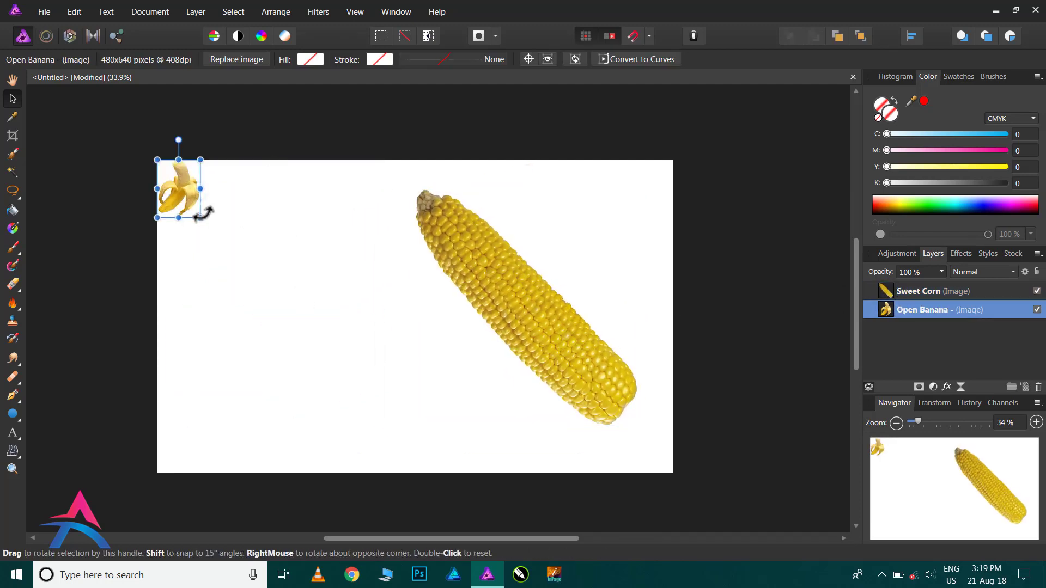
{"action": "left_click_drag", "start_coordinate": [208, 224], "coordinate": [446, 423]}
{"action": "left_click_drag", "start_coordinate": [328, 322], "coordinate": [364, 335]}
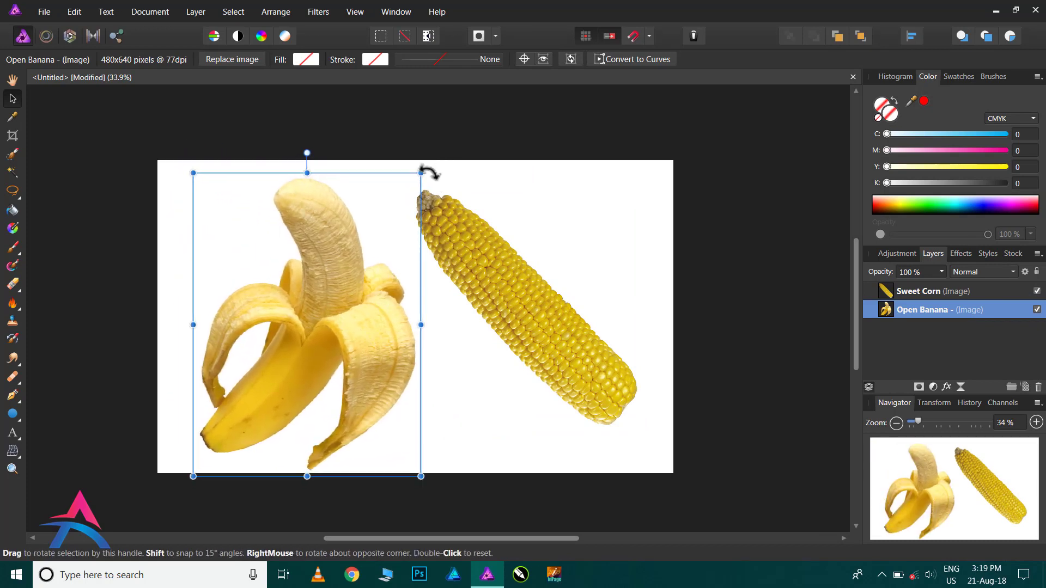
{"action": "left_click_drag", "start_coordinate": [428, 170], "coordinate": [451, 287]}
{"action": "key", "text": "ctrl+z"}
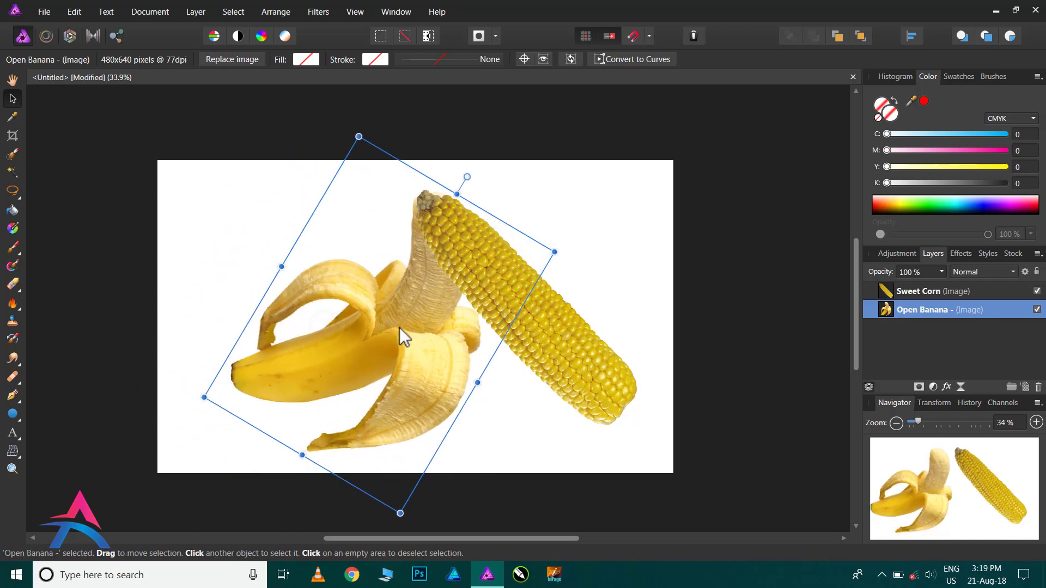
- Flip the sweet corn horizontally and lay it over the banana so its tip points the same way as the fruit
{"action": "left_click", "coordinate": [544, 355]}
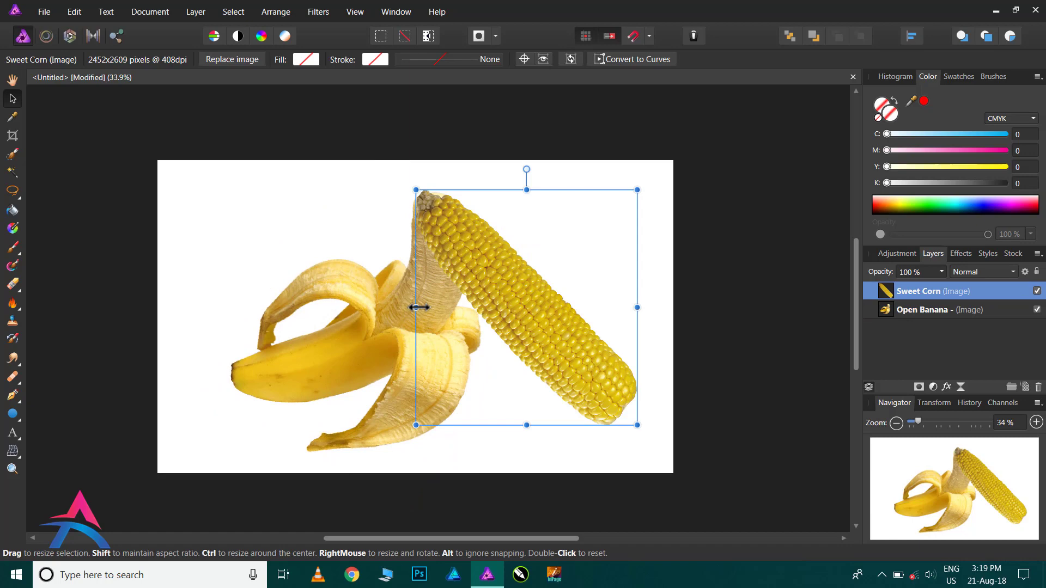
{"action": "left_click_drag", "start_coordinate": [466, 310], "coordinate": [636, 323]}
{"action": "left_click_drag", "start_coordinate": [496, 335], "coordinate": [388, 330]}
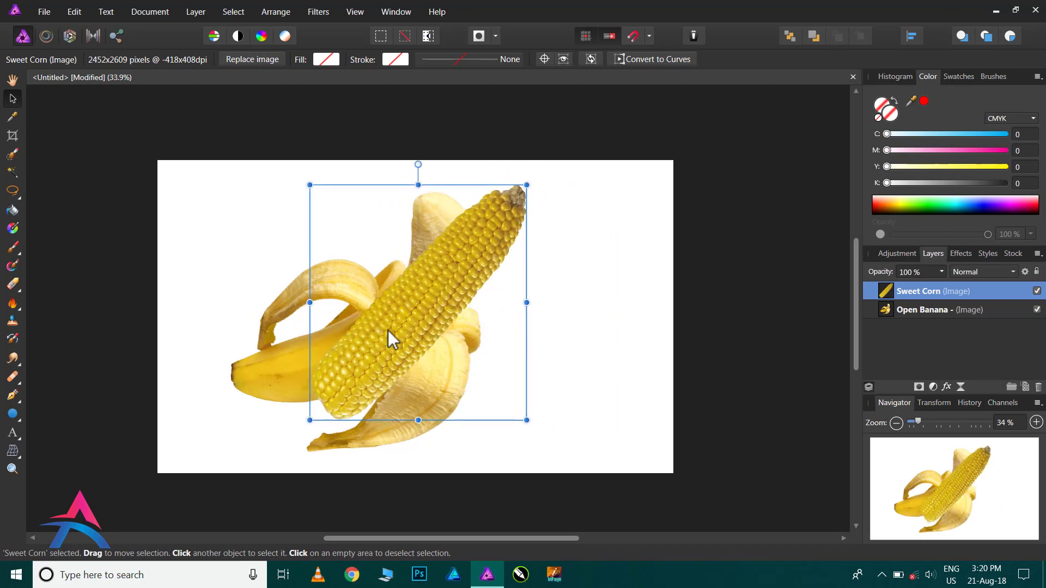
- Warp the sweet corn with the Mesh Warp tool, pulling its corners and curve handles so the cob bends like the banana
{"action": "scroll", "coordinate": [404, 338], "scroll_direction": "up", "scroll_amount": 3}
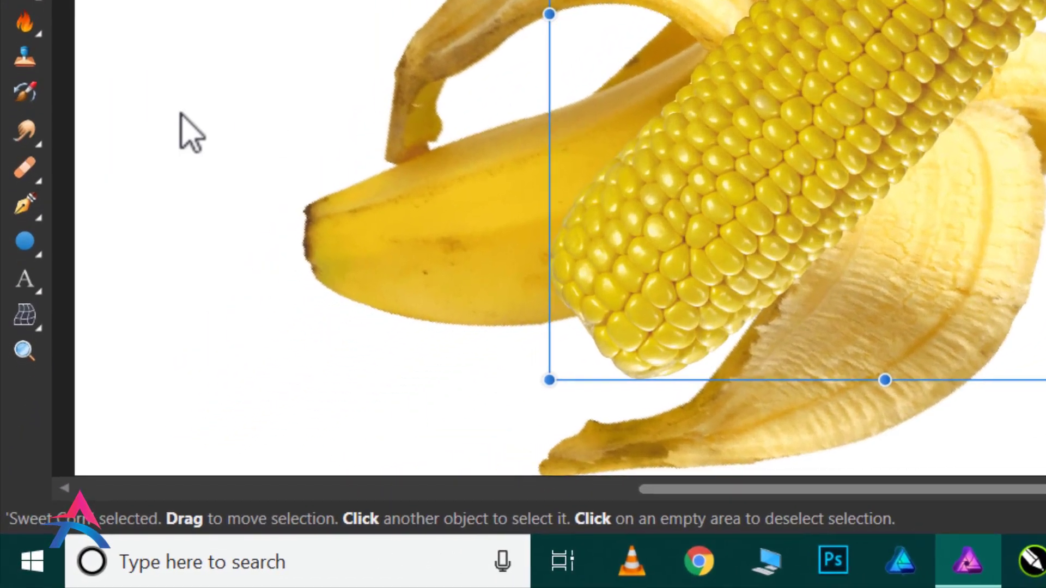
{"action": "left_click", "coordinate": [21, 351]}
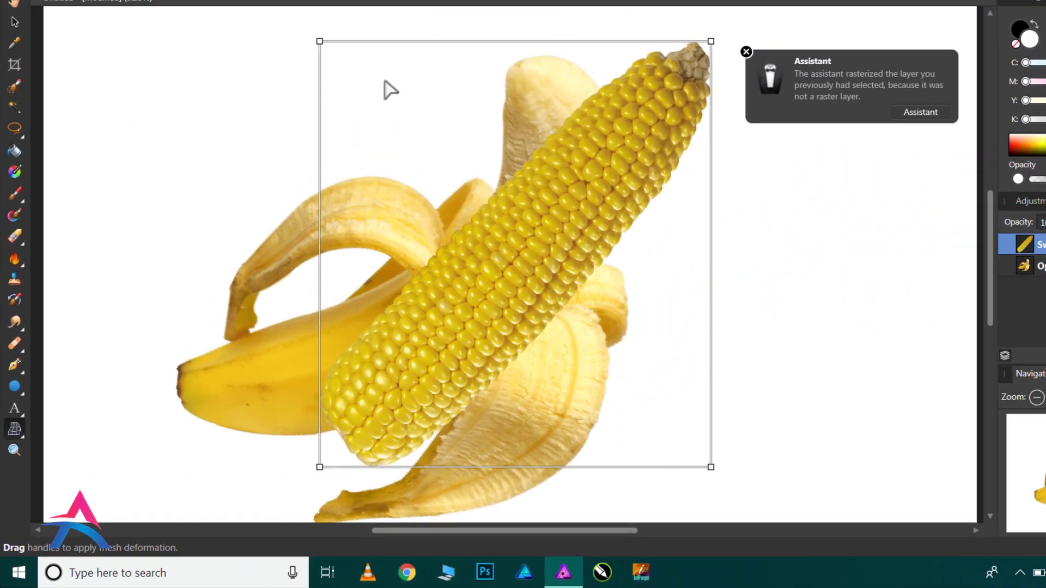
{"action": "left_click_drag", "start_coordinate": [320, 42], "coordinate": [342, 76]}
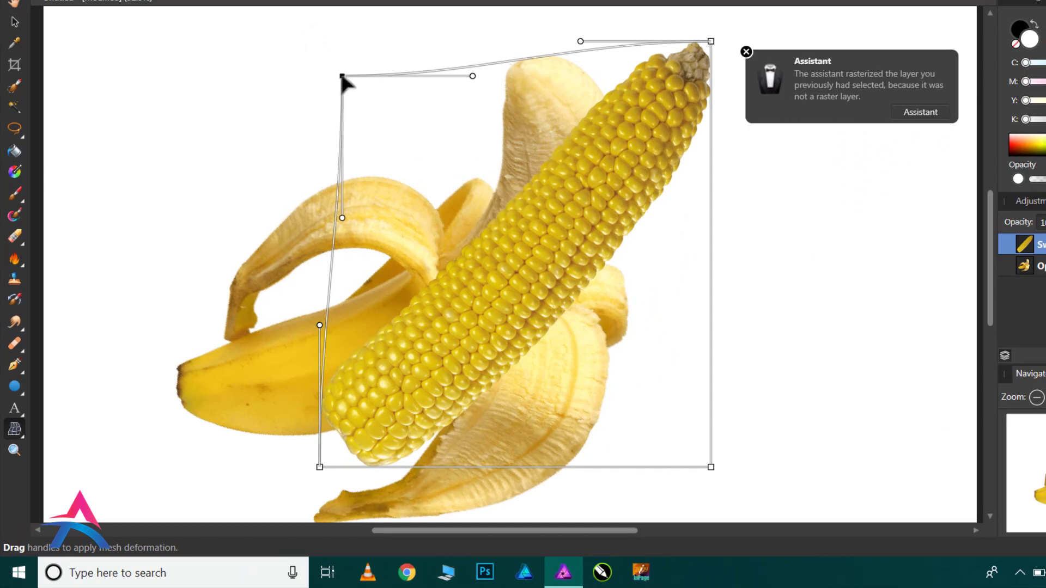
{"action": "left_click_drag", "start_coordinate": [711, 467], "coordinate": [765, 485]}
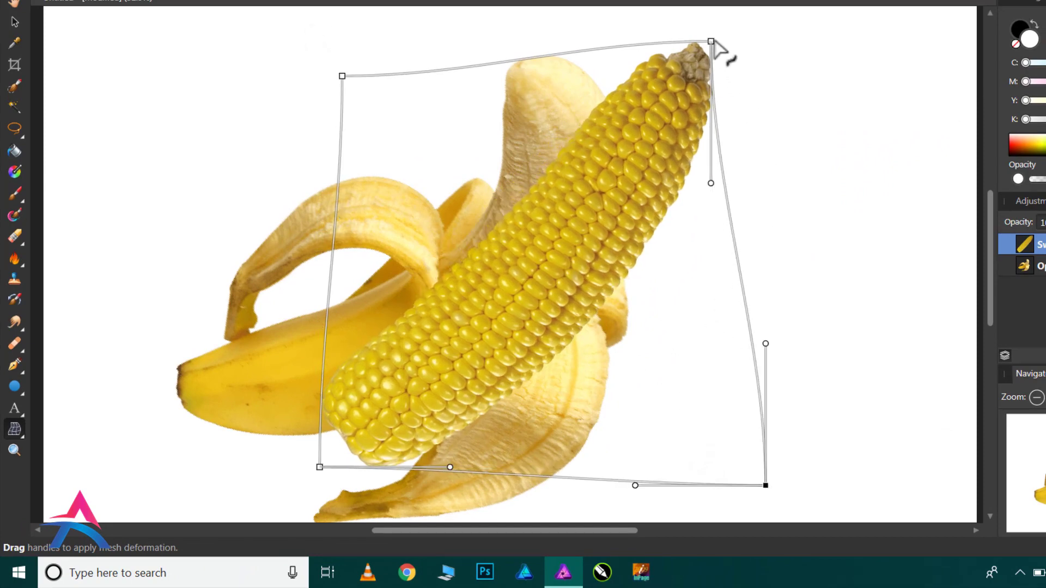
{"action": "left_click_drag", "start_coordinate": [711, 41], "coordinate": [726, 30]}
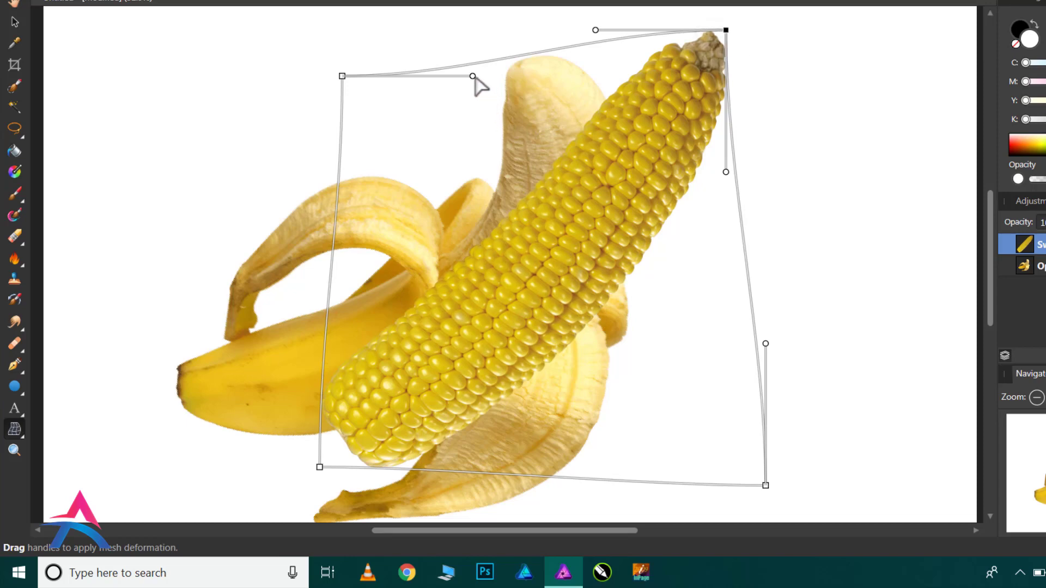
{"action": "left_click_drag", "start_coordinate": [473, 77], "coordinate": [475, 130]}
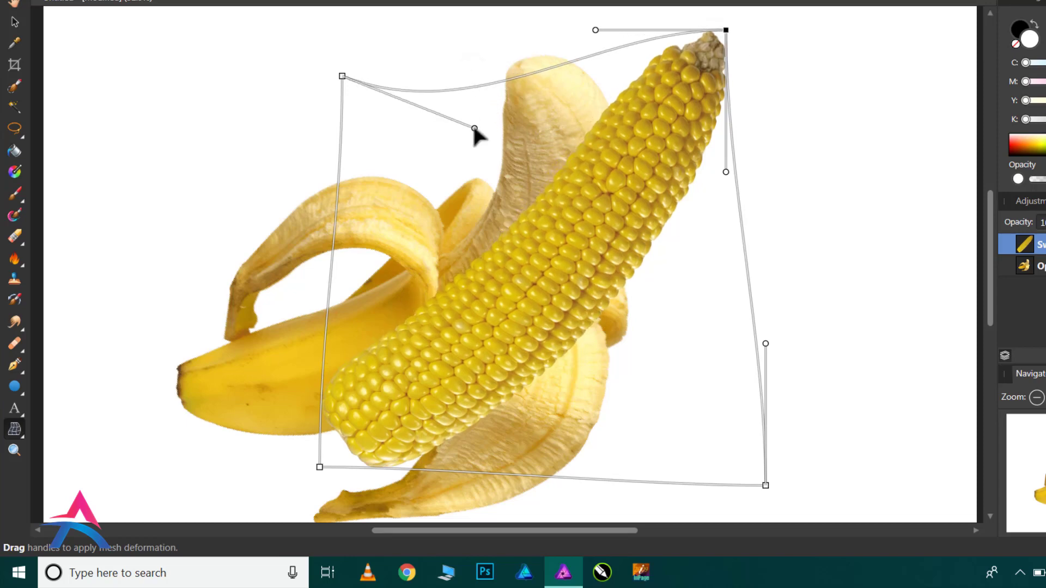
{"action": "left_click_drag", "start_coordinate": [727, 172], "coordinate": [744, 176]}
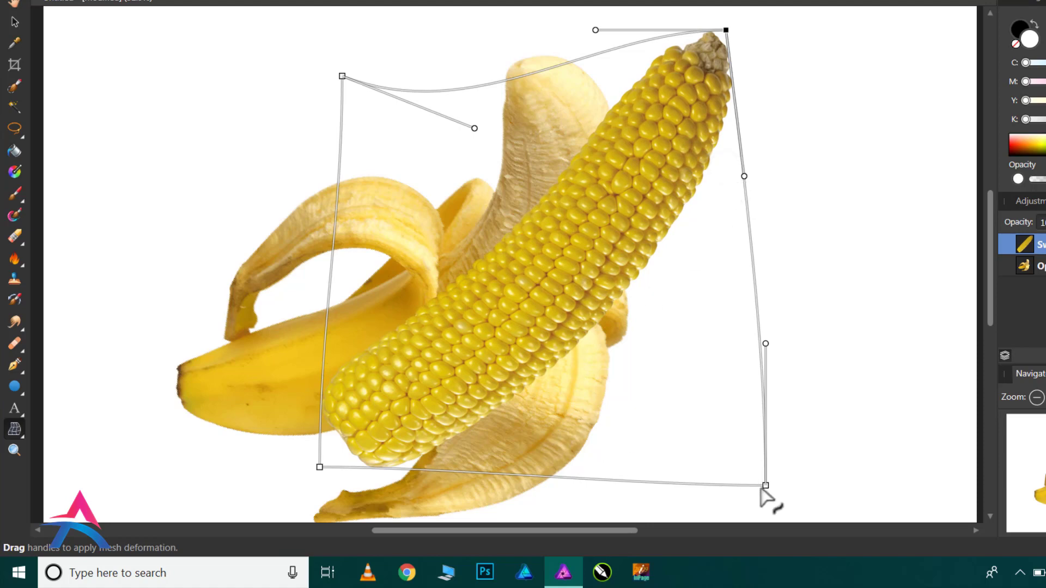
{"action": "left_click_drag", "start_coordinate": [765, 485], "coordinate": [757, 504]}
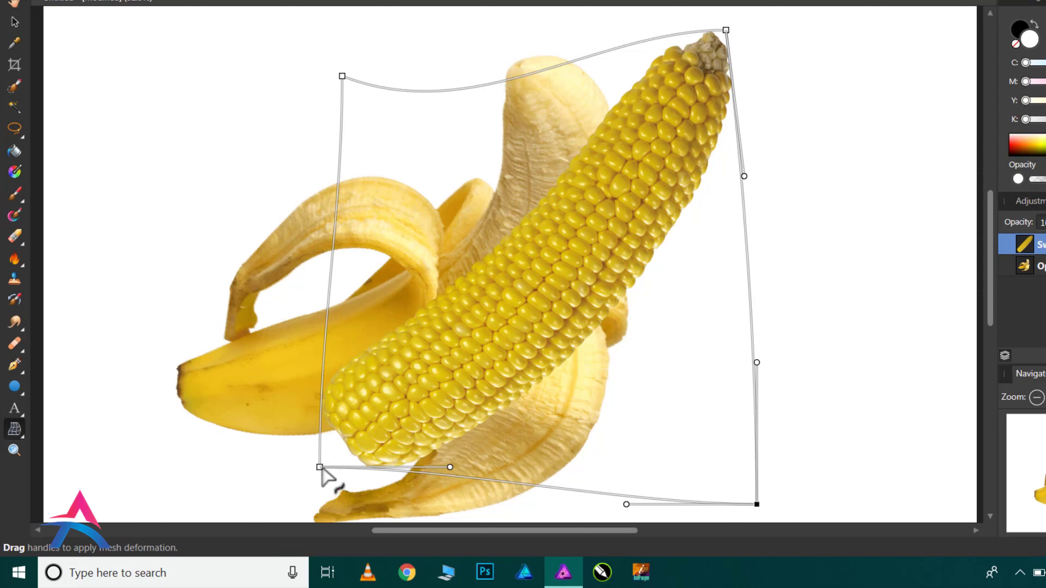
{"action": "left_click_drag", "start_coordinate": [320, 467], "coordinate": [292, 496]}
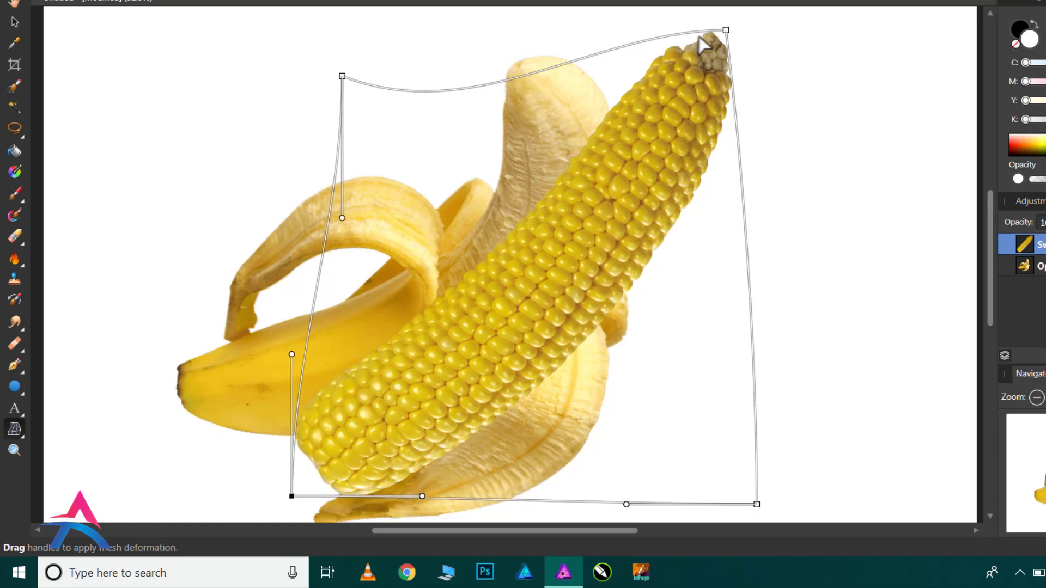
{"action": "left_click_drag", "start_coordinate": [726, 30], "coordinate": [717, 41]}
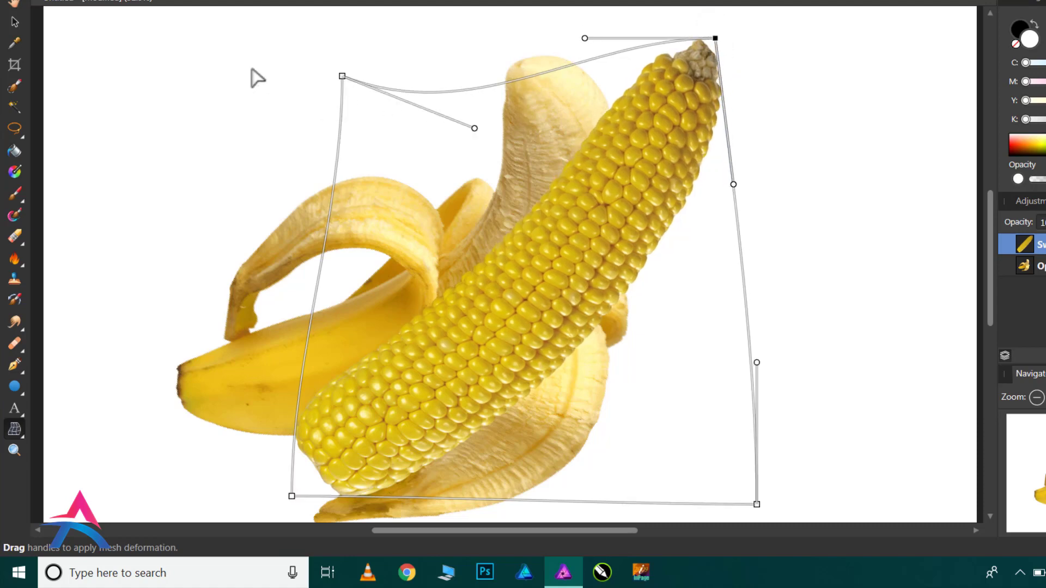
{"action": "key", "text": "h"}
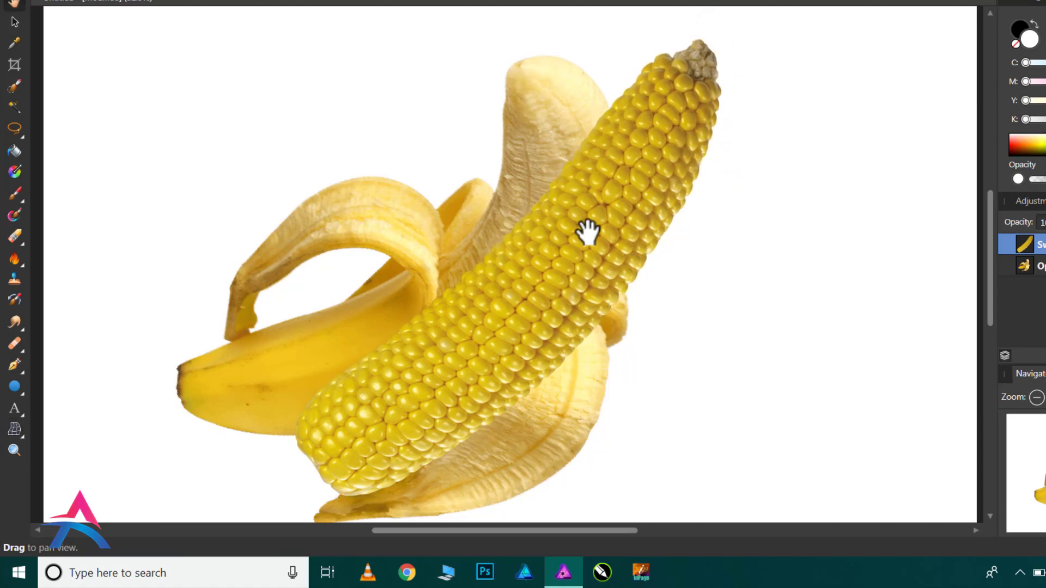
- Shift the warped corn over the peeled banana and rotate it slightly counterclockwise to follow the fruit's direction
{"action": "left_click", "coordinate": [12, 22]}
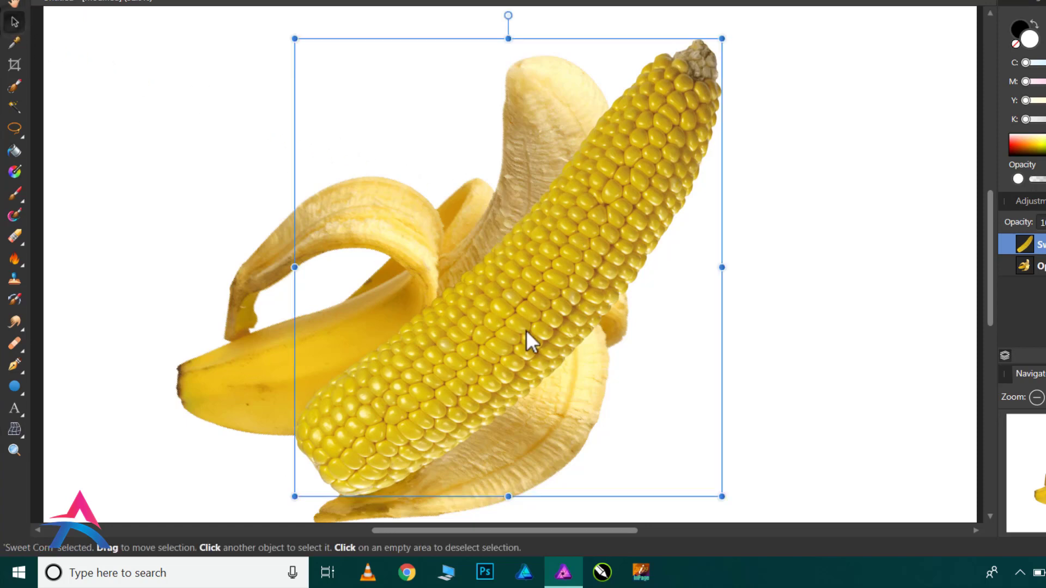
{"action": "left_click_drag", "start_coordinate": [524, 317], "coordinate": [499, 314]}
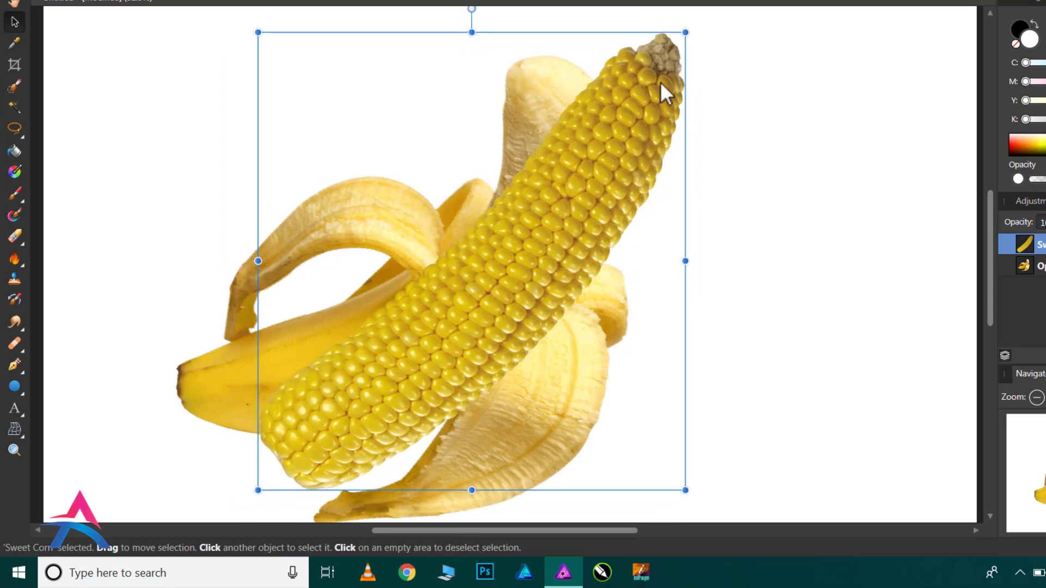
{"action": "left_click_drag", "start_coordinate": [695, 34], "coordinate": [696, 37]}
{"action": "left_click_drag", "start_coordinate": [520, 270], "coordinate": [518, 268]}
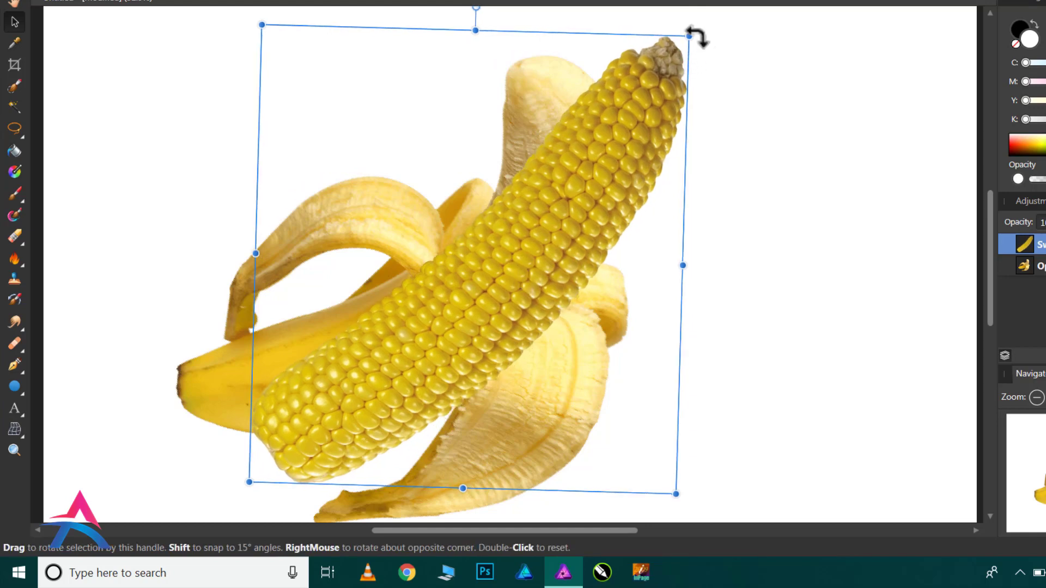
{"action": "mouse_move", "coordinate": [696, 37]}
{"action": "left_mouse_down"}
{"action": "mouse_move", "coordinate": [687, 29]}
{"action": "mouse_move", "coordinate": [685, 49]}
{"action": "left_mouse_up"}
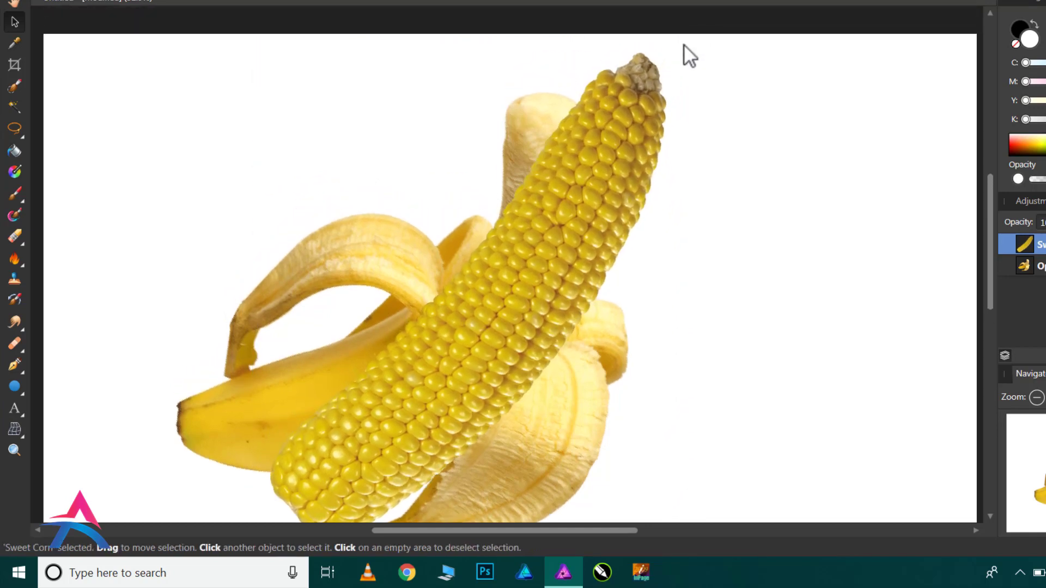
- Lower the Sweet Corn layer's opacity to 34% so the banana underneath shows through
{"action": "scroll", "coordinate": [589, 244], "scroll_direction": "down", "scroll_amount": 3}
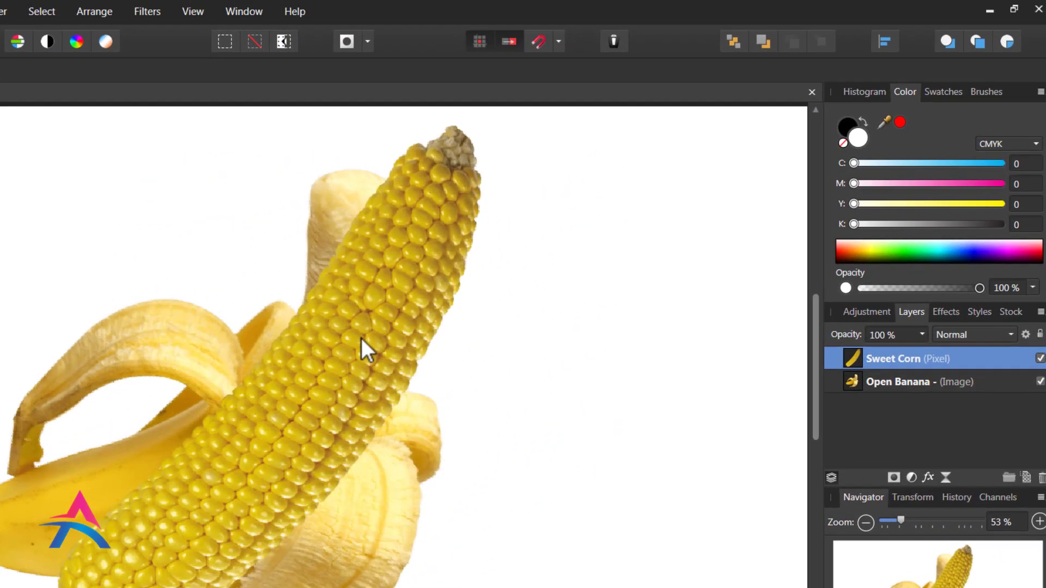
{"action": "left_click", "coordinate": [919, 339]}
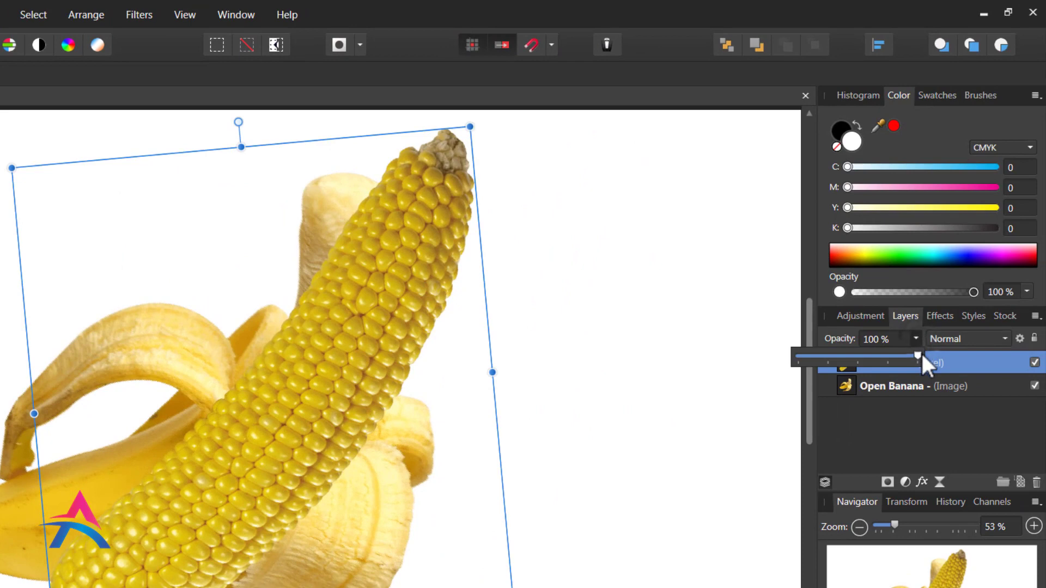
{"action": "left_click_drag", "start_coordinate": [919, 355], "coordinate": [852, 356]}
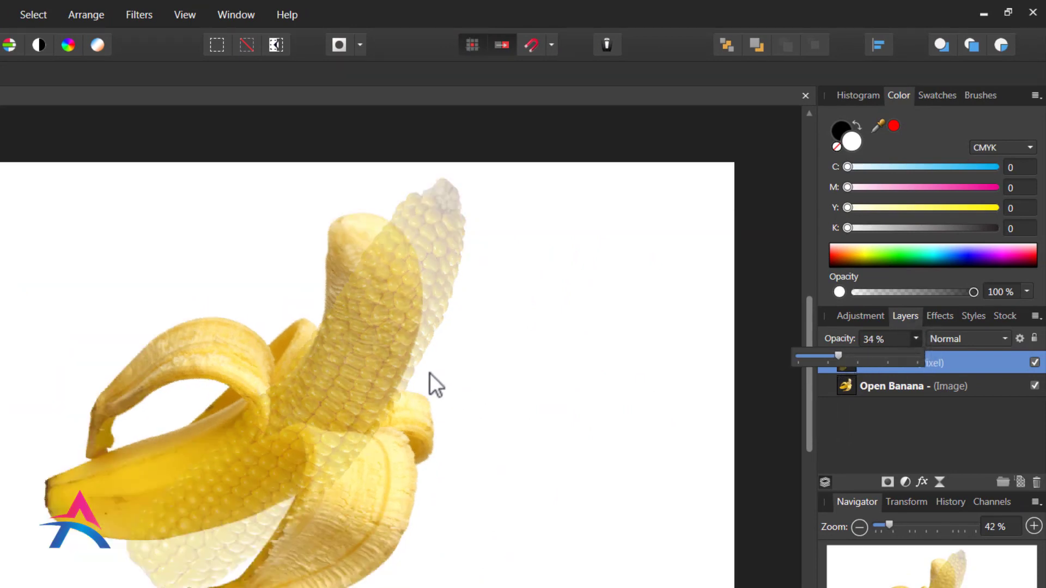
- Draw a polygonal freehand selection along the front peel edges and around the lower banana, enclosing the corn's lower part
{"action": "scroll", "coordinate": [322, 447], "scroll_direction": "up", "scroll_amount": 5}
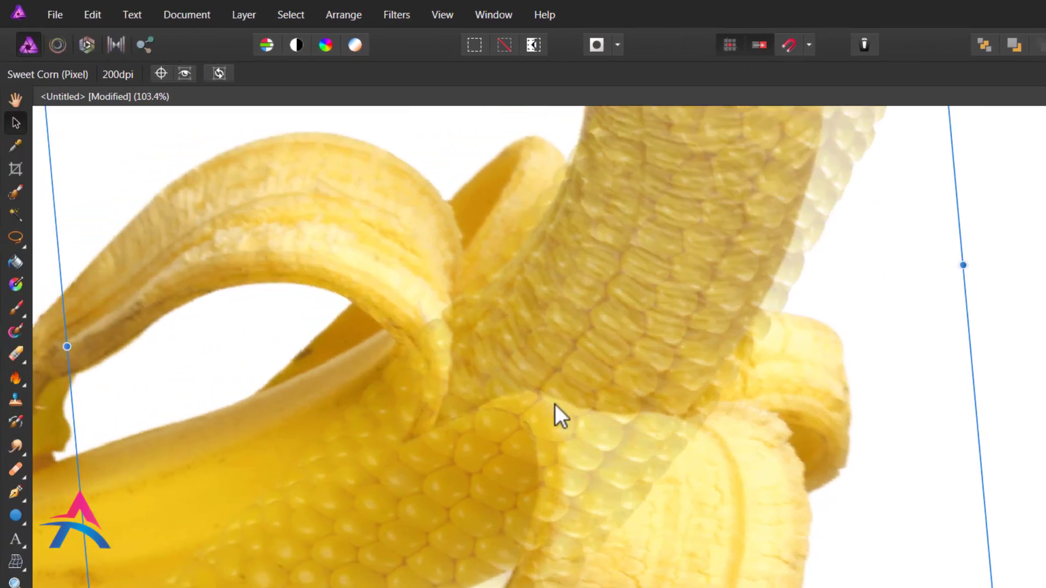
{"action": "left_click", "coordinate": [19, 238]}
{"action": "left_click", "coordinate": [18, 237]}
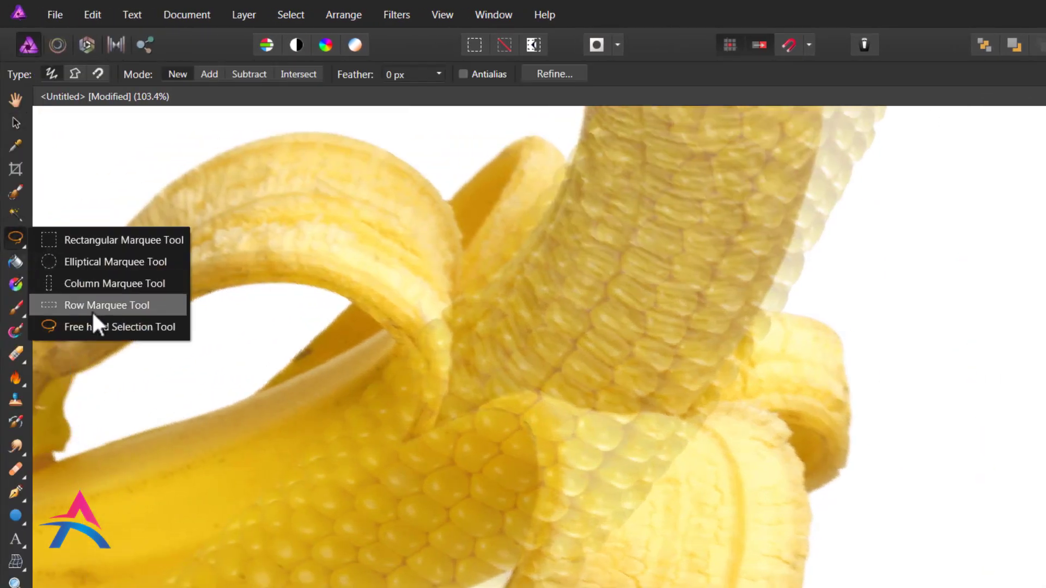
{"action": "left_click", "coordinate": [93, 326]}
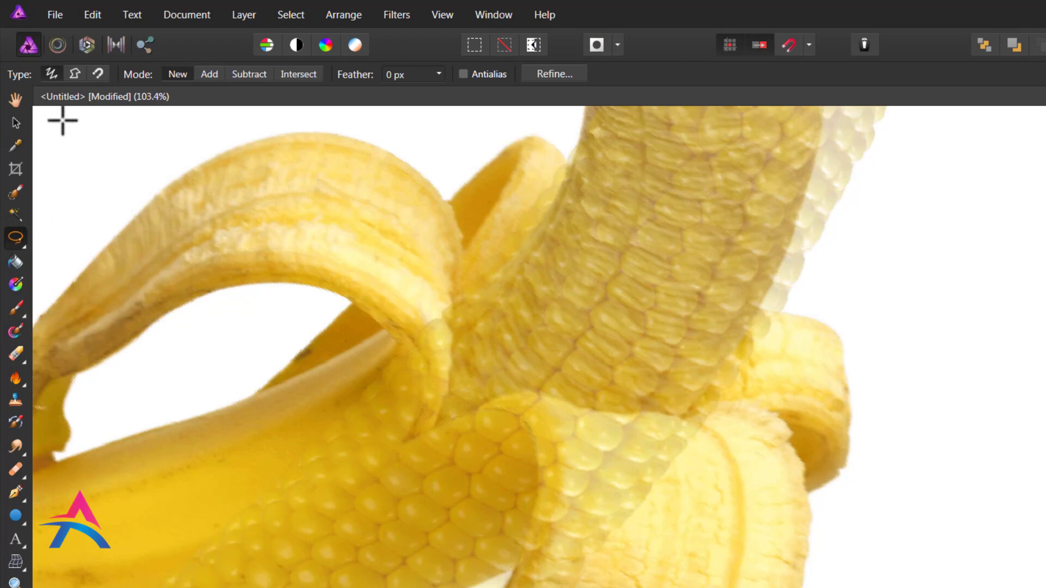
{"action": "left_click", "coordinate": [74, 75]}
{"action": "left_click", "coordinate": [271, 303]}
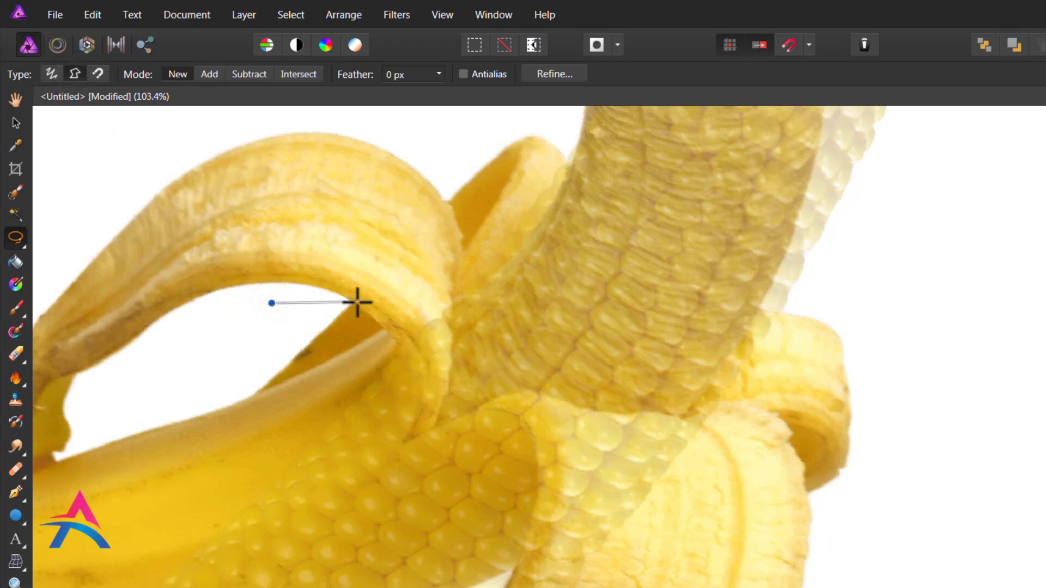
{"action": "left_click", "coordinate": [417, 286]}
{"action": "left_click", "coordinate": [453, 298]}
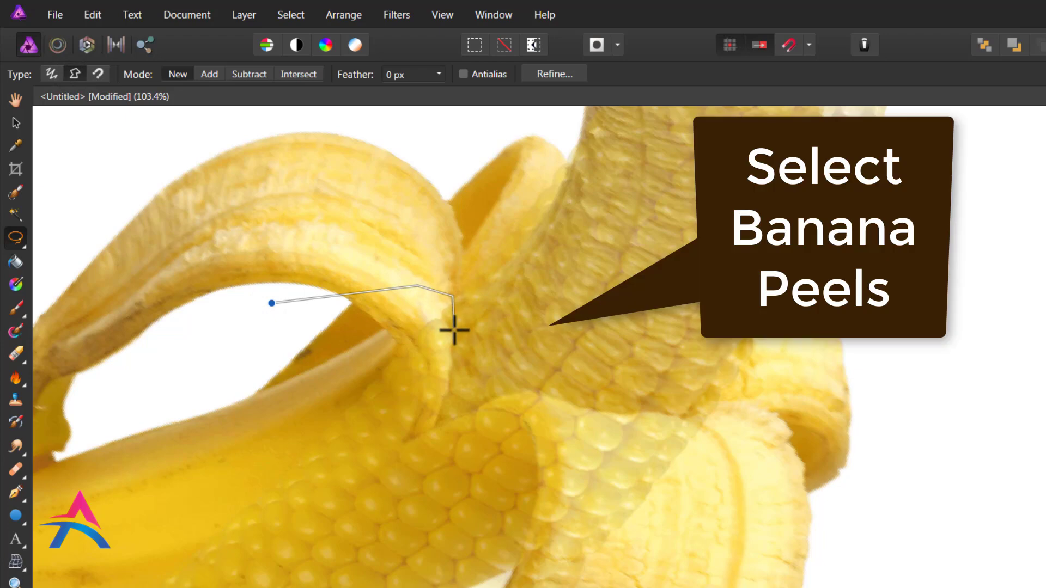
{"action": "left_click", "coordinate": [454, 332]}
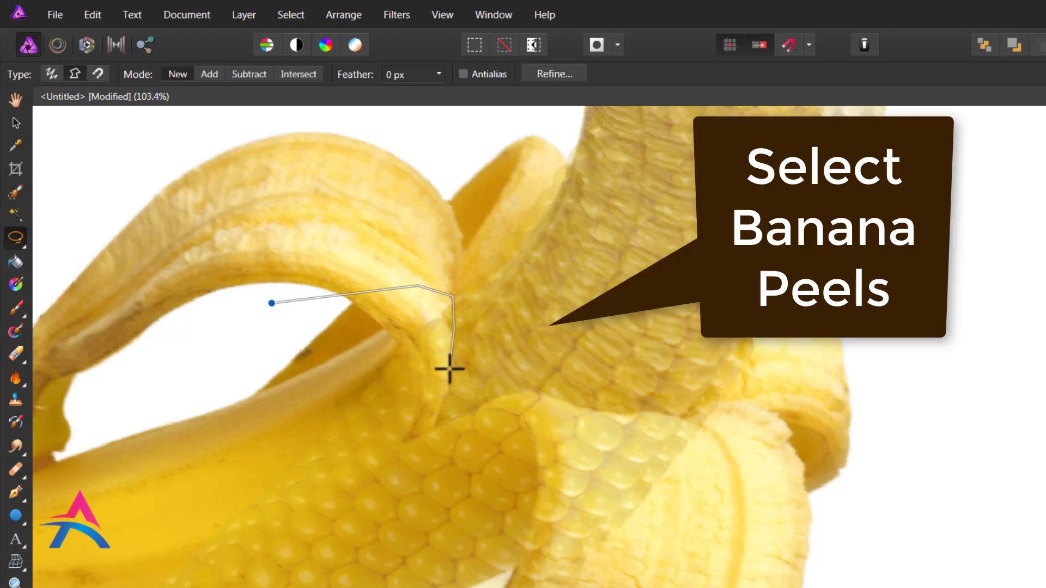
{"action": "left_click", "coordinate": [440, 413]}
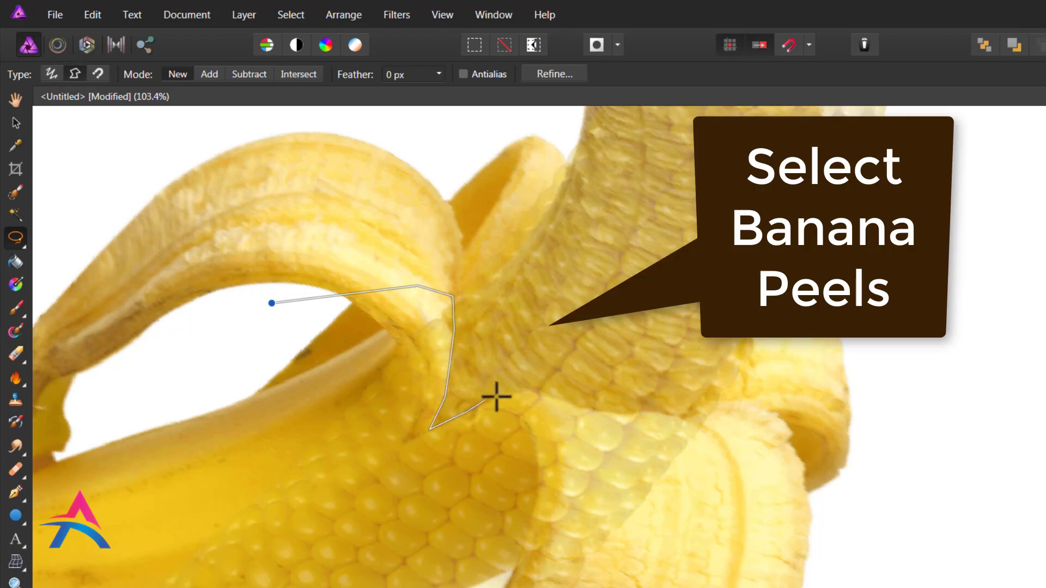
{"action": "mouse_move", "coordinate": [536, 393]}
{"action": "left_mouse_down"}
{"action": "mouse_move", "coordinate": [670, 415]}
{"action": "mouse_move", "coordinate": [712, 427]}
{"action": "mouse_move", "coordinate": [718, 441]}
{"action": "left_mouse_up"}
{"action": "scroll", "coordinate": [822, 382], "scroll_direction": "down", "scroll_amount": 5}
{"action": "mouse_move", "coordinate": [821, 417]}
{"action": "left_mouse_down"}
{"action": "mouse_move", "coordinate": [825, 356]}
{"action": "mouse_move", "coordinate": [820, 431]}
{"action": "mouse_move", "coordinate": [780, 502]}
{"action": "mouse_move", "coordinate": [663, 534]}
{"action": "mouse_move", "coordinate": [550, 519]}
{"action": "mouse_move", "coordinate": [510, 464]}
{"action": "mouse_move", "coordinate": [551, 390]}
{"action": "mouse_move", "coordinate": [661, 345]}
{"action": "left_mouse_up"}
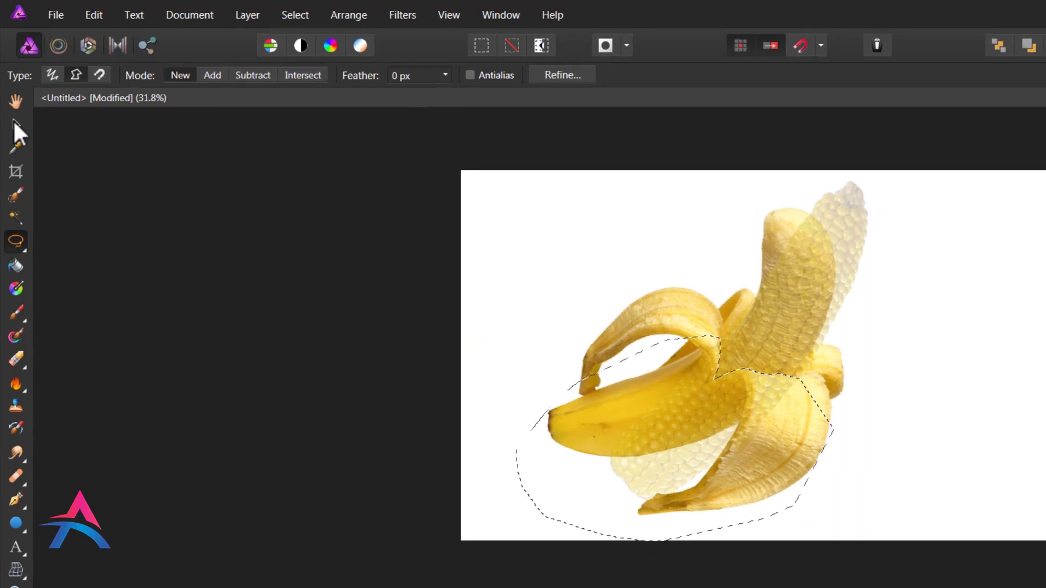
- Rasterize the Sweet Corn layer and delete its selected part over the lower banana and front peels
{"action": "left_click", "coordinate": [13, 121]}
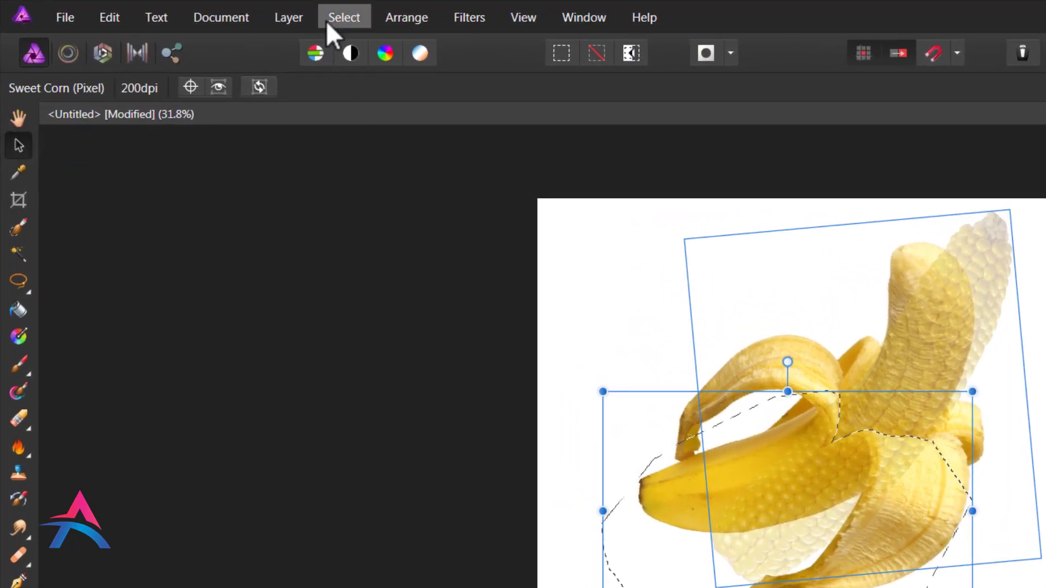
{"action": "left_click", "coordinate": [345, 25]}
{"action": "mouse_move", "coordinate": [306, 24]}
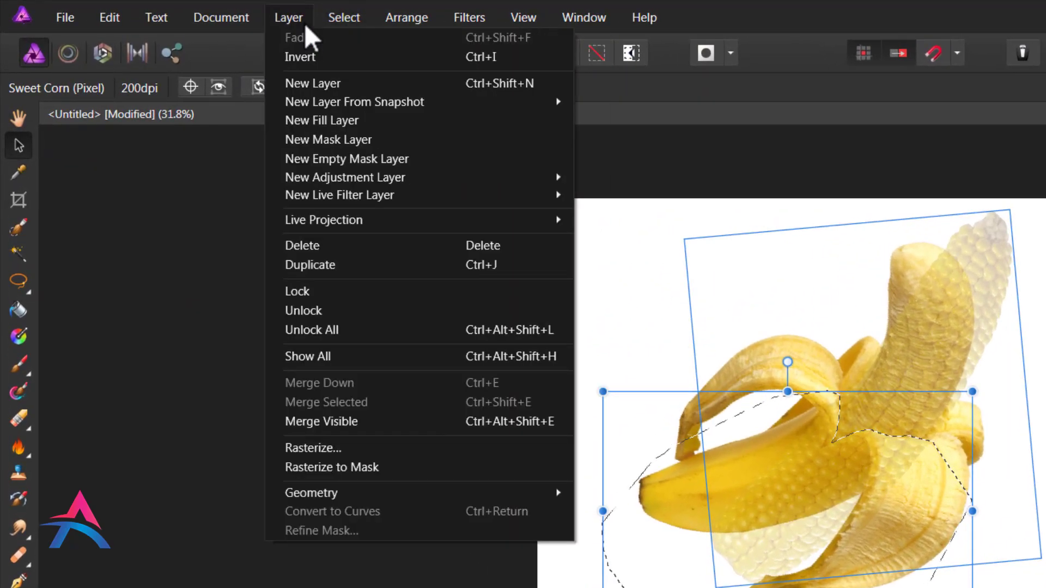
{"action": "left_click", "coordinate": [330, 446]}
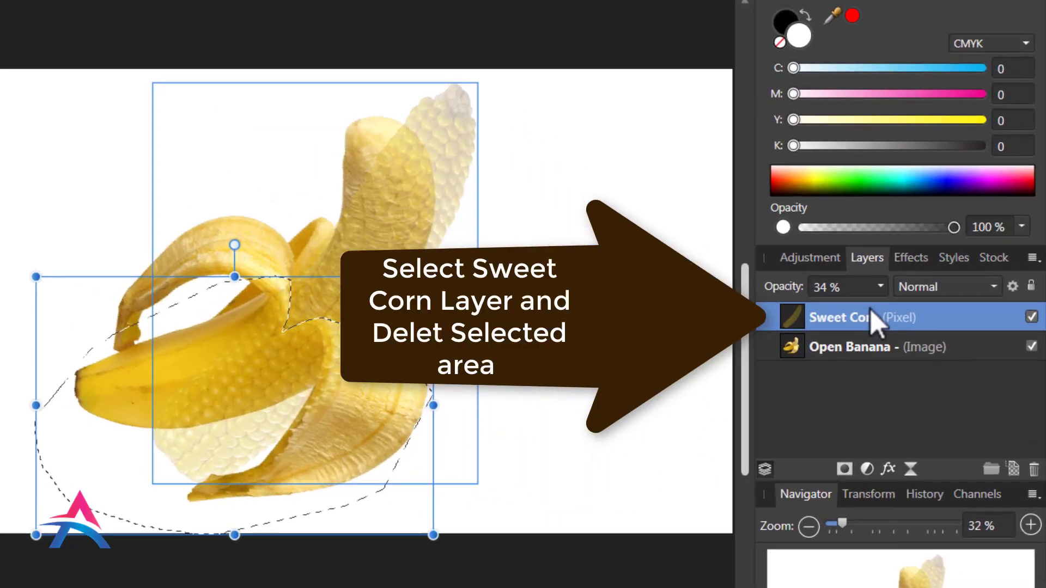
{"action": "key", "text": "Delete"}
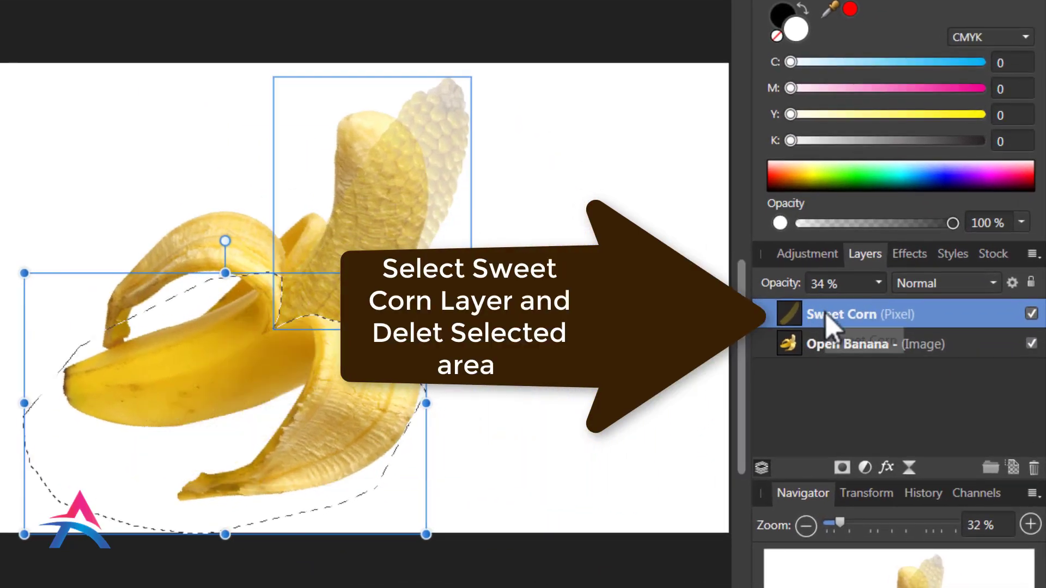
- Restore the Sweet Corn layer's opacity to 100% and clear the selection around the lower banana
{"action": "left_click", "coordinate": [879, 281]}
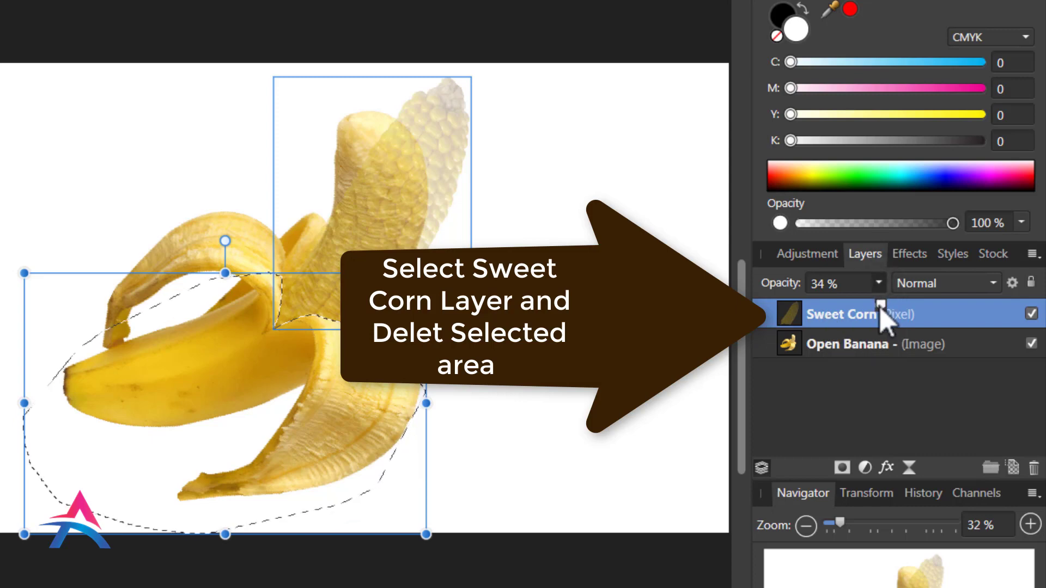
{"action": "left_click_drag", "start_coordinate": [880, 303], "coordinate": [990, 313]}
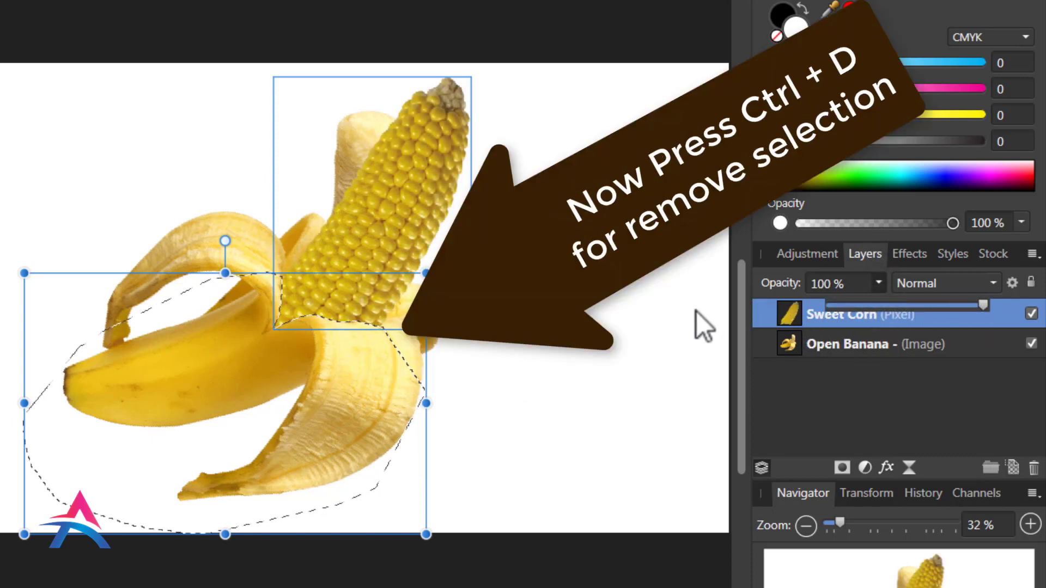
{"action": "key", "text": "ctrl+d"}
- Rasterize the Open Banana layer so its pixels can be edited
{"action": "scroll", "coordinate": [320, 334], "scroll_direction": "down", "scroll_amount": 2}
{"action": "scroll", "coordinate": [257, 296], "scroll_direction": "up", "scroll_amount": 5}
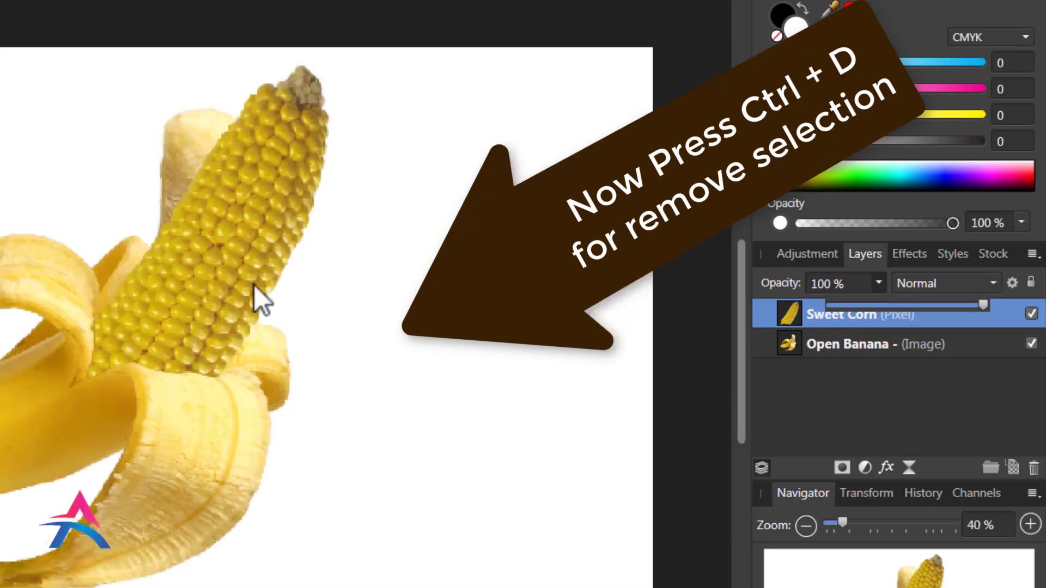
{"action": "left_click", "coordinate": [219, 275]}
{"action": "left_click", "coordinate": [208, 493]}
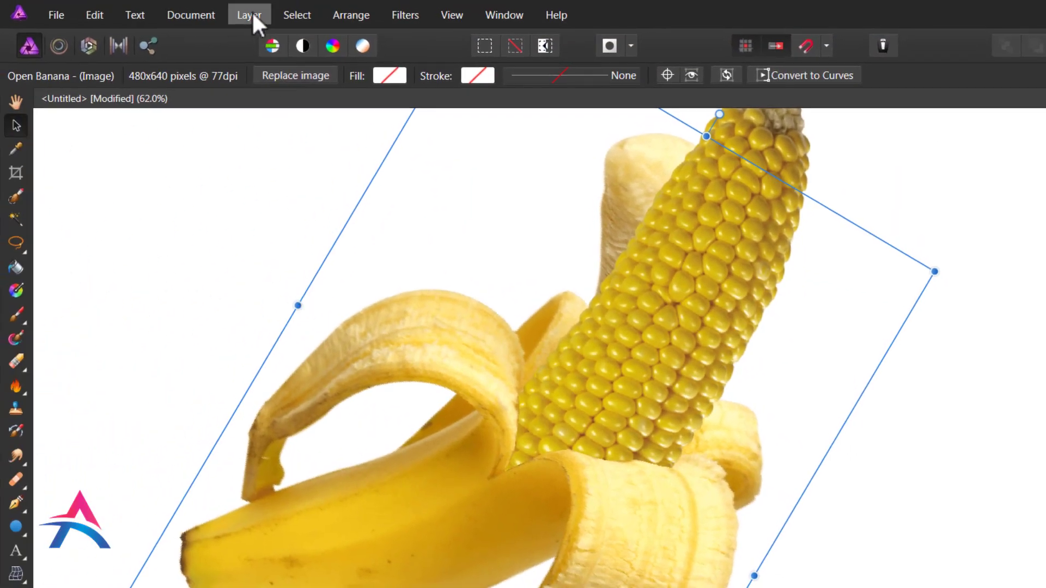
{"action": "left_click", "coordinate": [253, 15]}
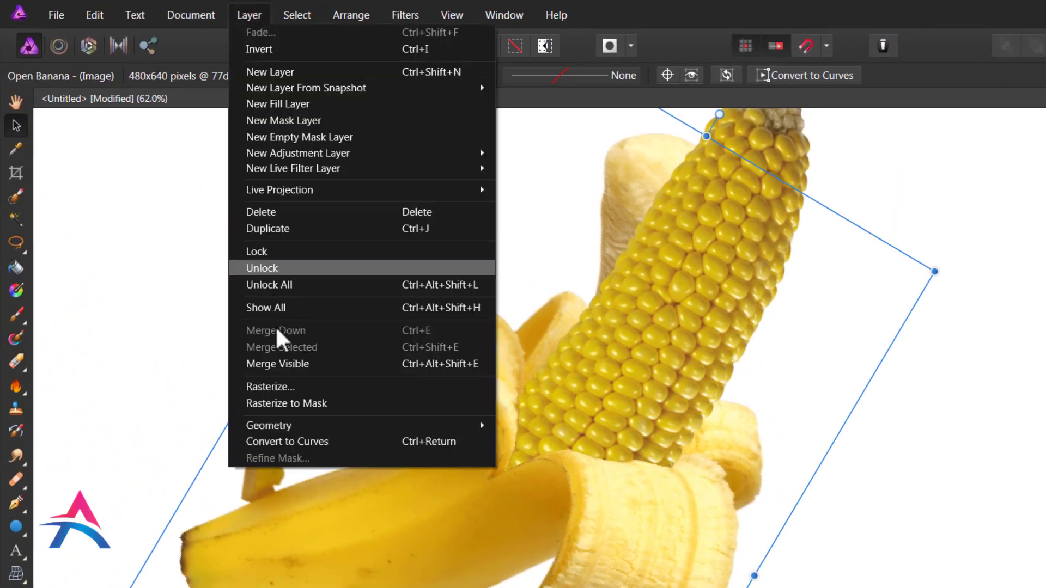
{"action": "left_click", "coordinate": [274, 386]}
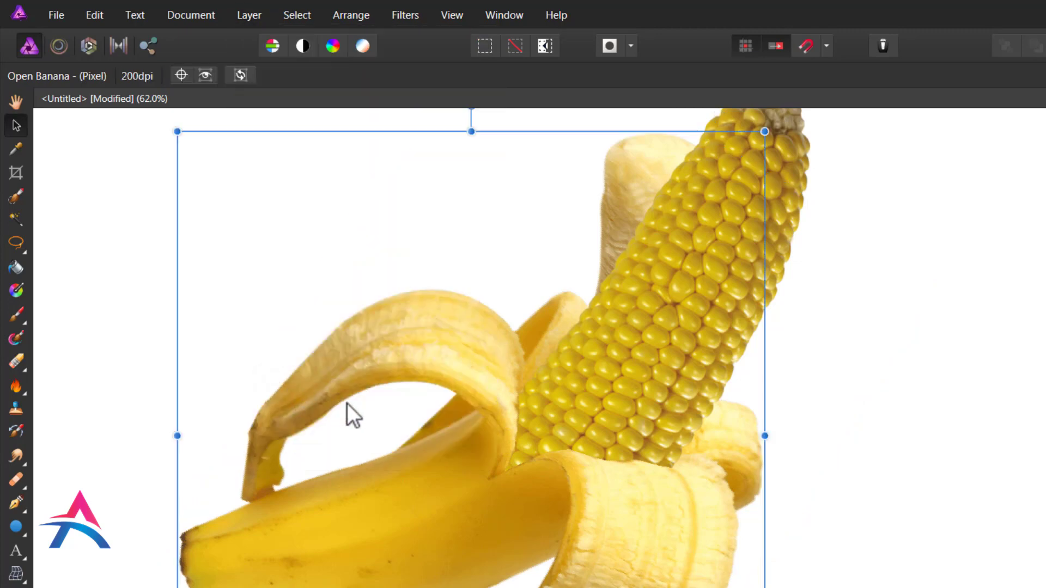
- Remove the banana tip behind the corn from the Open Banana layer using a polygonal freehand selection, and deselect
{"action": "left_click", "coordinate": [16, 243]}
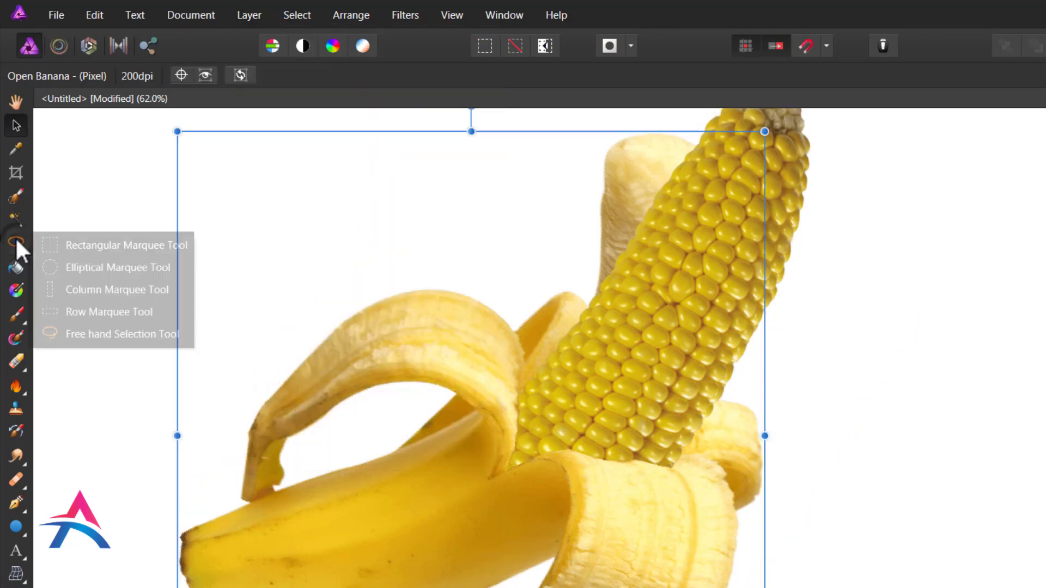
{"action": "left_click", "coordinate": [113, 334]}
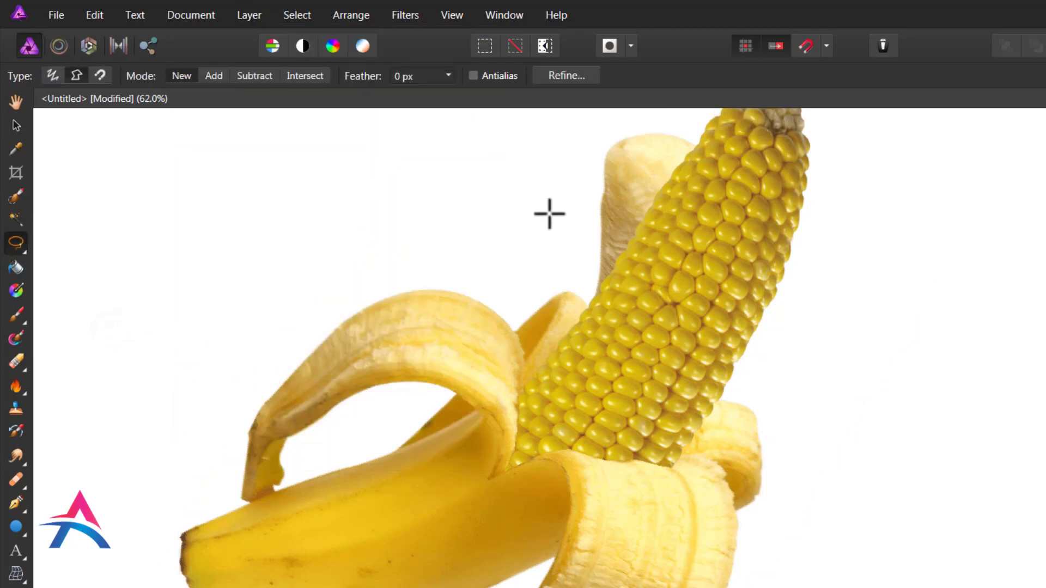
{"action": "mouse_move", "coordinate": [588, 129]}
{"action": "left_mouse_down"}
{"action": "mouse_move", "coordinate": [570, 198]}
{"action": "mouse_move", "coordinate": [589, 297]}
{"action": "mouse_move", "coordinate": [665, 343]}
{"action": "mouse_move", "coordinate": [731, 361]}
{"action": "mouse_move", "coordinate": [878, 254]}
{"action": "mouse_move", "coordinate": [868, 148]}
{"action": "mouse_move", "coordinate": [794, 110]}
{"action": "mouse_move", "coordinate": [589, 127]}
{"action": "left_mouse_up"}
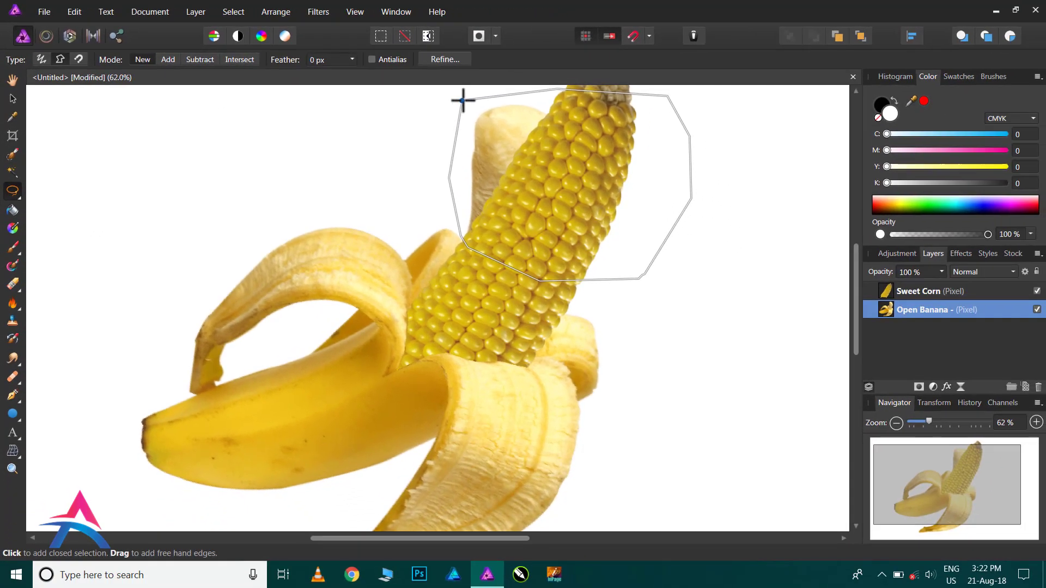
{"action": "left_click_drag", "start_coordinate": [462, 100], "coordinate": [462, 101]}
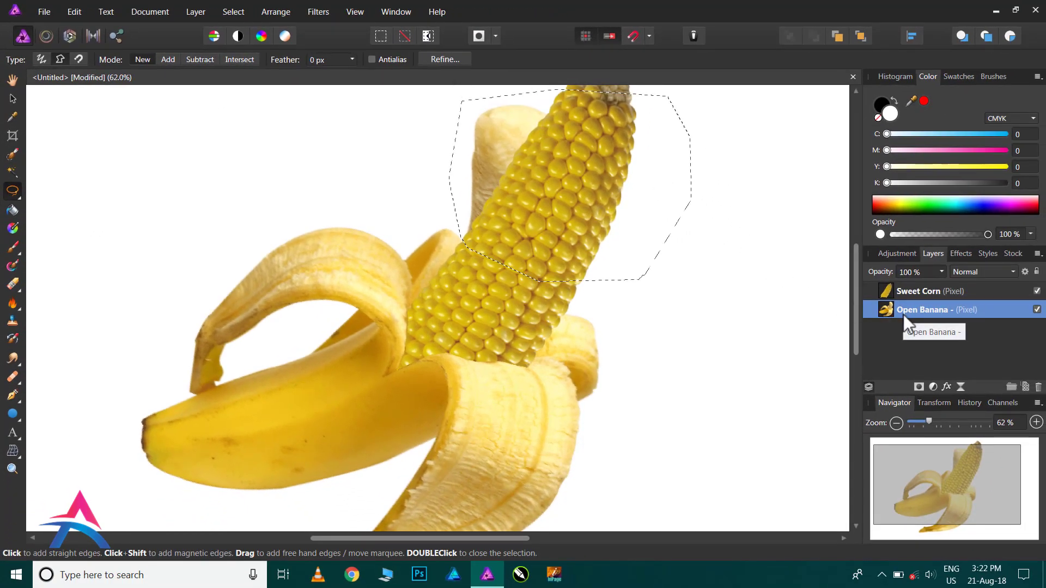
{"action": "key", "text": "ctrl+d"}
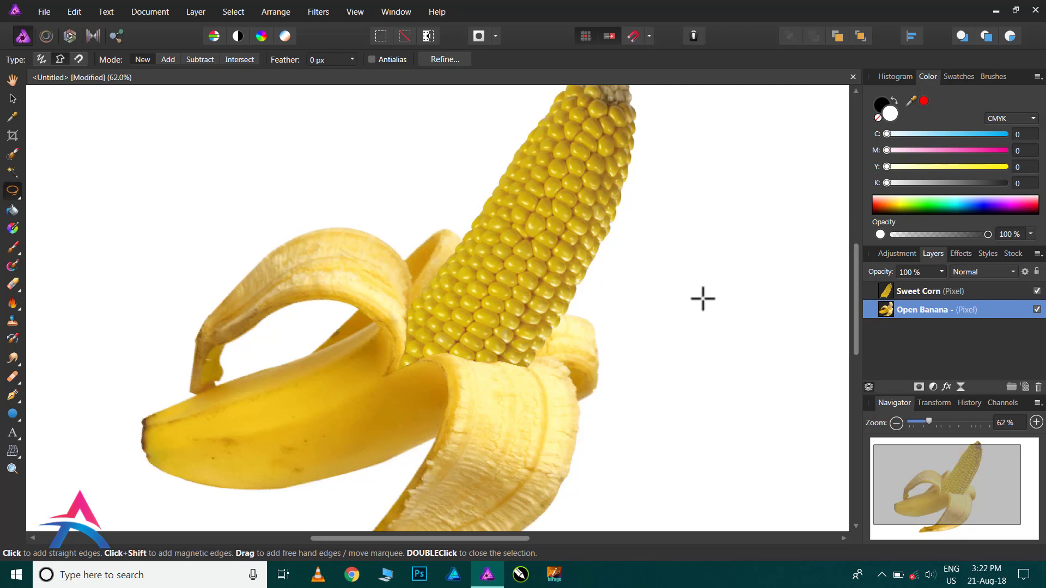
- Group the Sweet Corn and Open Banana layers and shift the group slightly to the right on the canvas
{"action": "scroll", "coordinate": [472, 274], "scroll_direction": "down", "scroll_amount": 4}
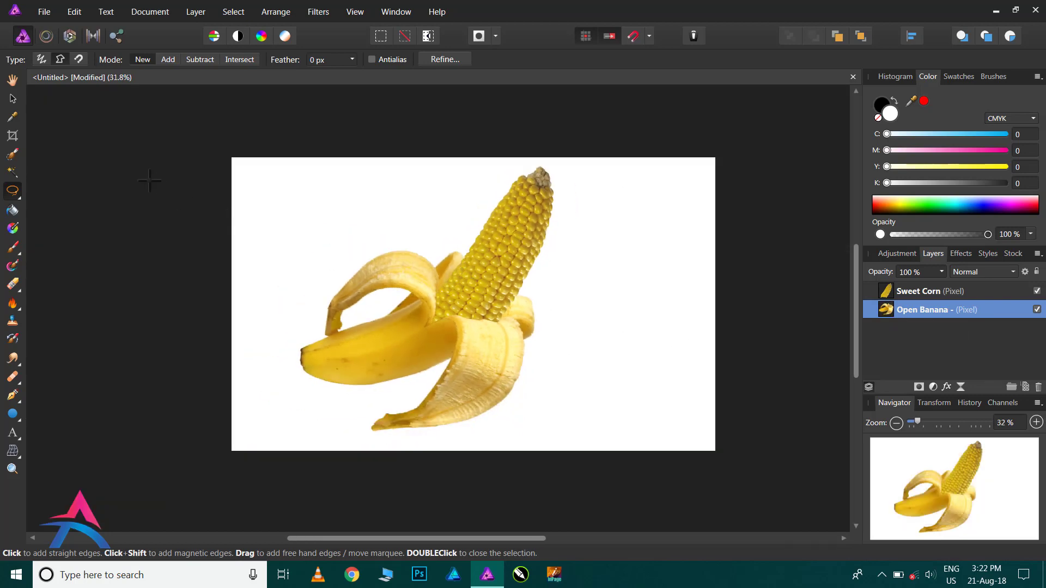
{"action": "left_click", "coordinate": [13, 98]}
{"action": "left_click", "coordinate": [400, 130]}
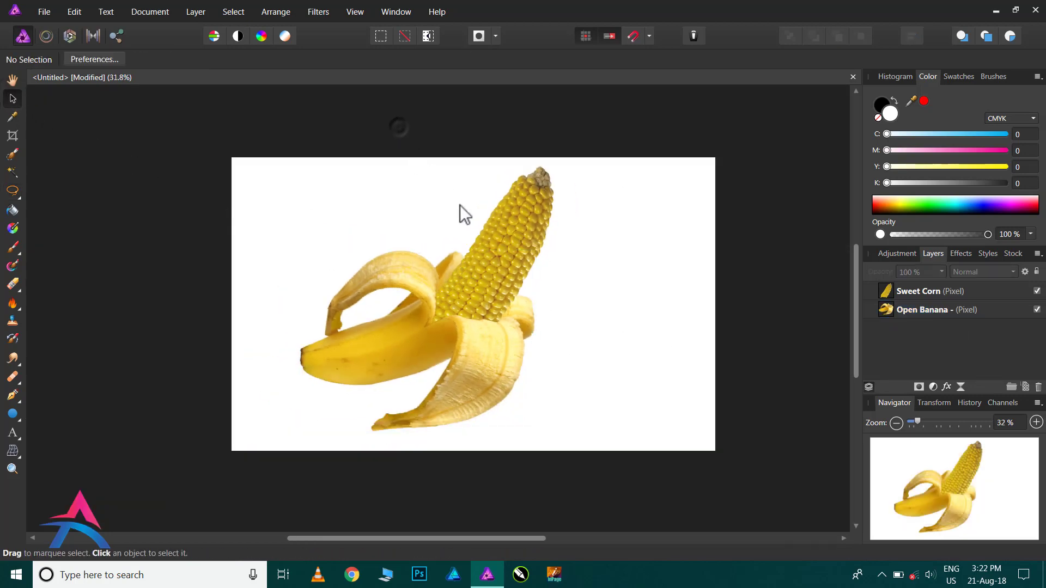
{"action": "left_click_drag", "start_coordinate": [248, 128], "coordinate": [622, 482]}
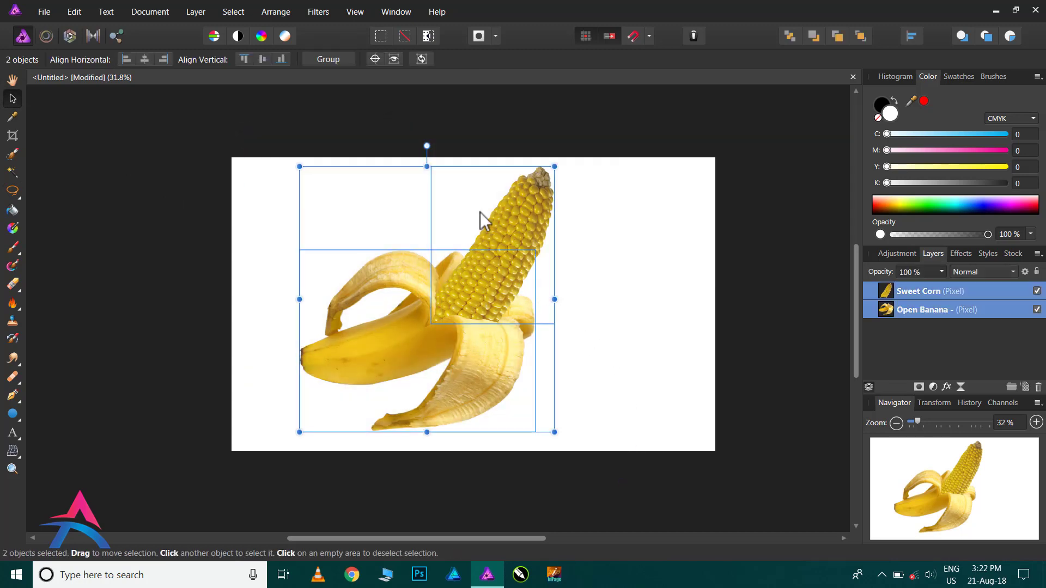
{"action": "left_click", "coordinate": [341, 58]}
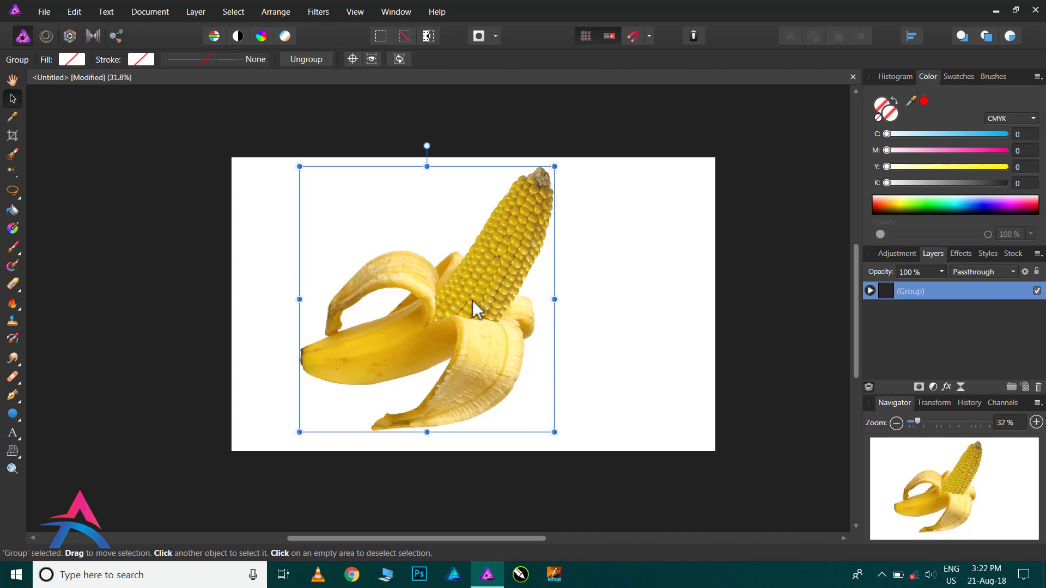
{"action": "left_click_drag", "start_coordinate": [473, 302], "coordinate": [495, 304]}
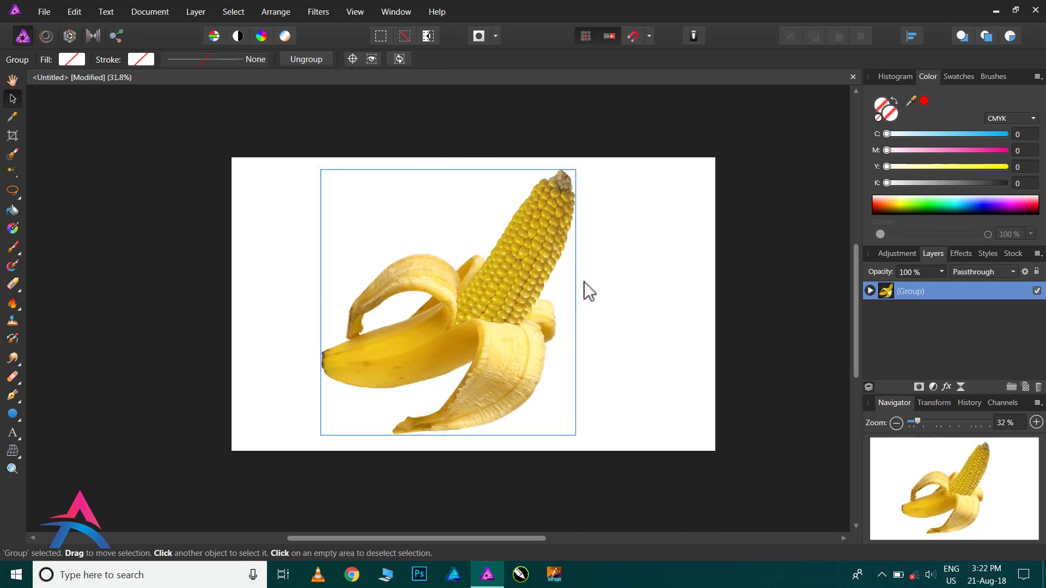
- Draw a rectangle covering the whole canvas and fill it with soft green, CMYK 56, 0, 48, 0
{"action": "scroll", "coordinate": [584, 282], "scroll_direction": "up", "scroll_amount": 1, "text": "ctrl"}
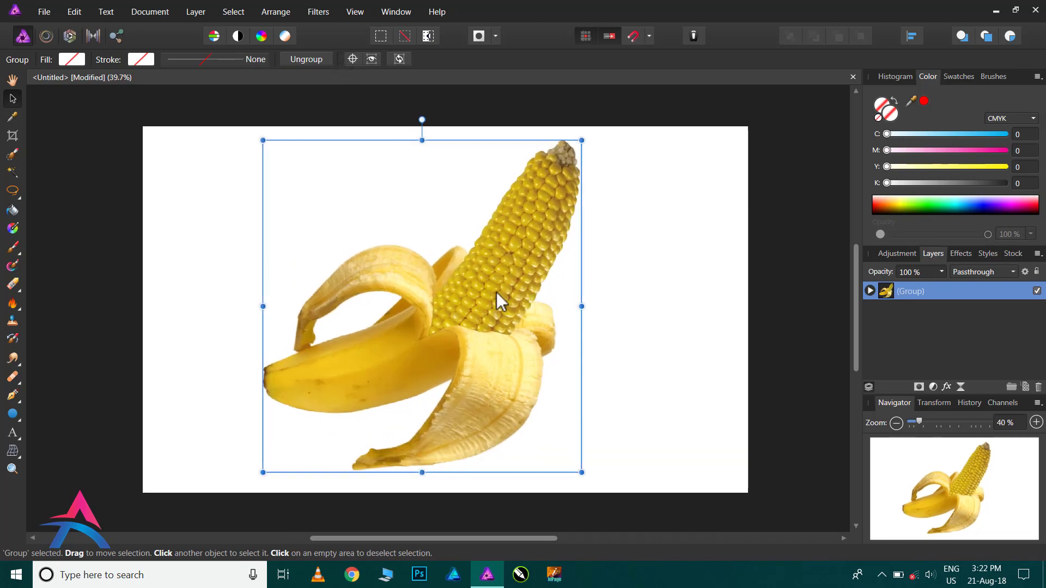
{"action": "left_click", "coordinate": [15, 414]}
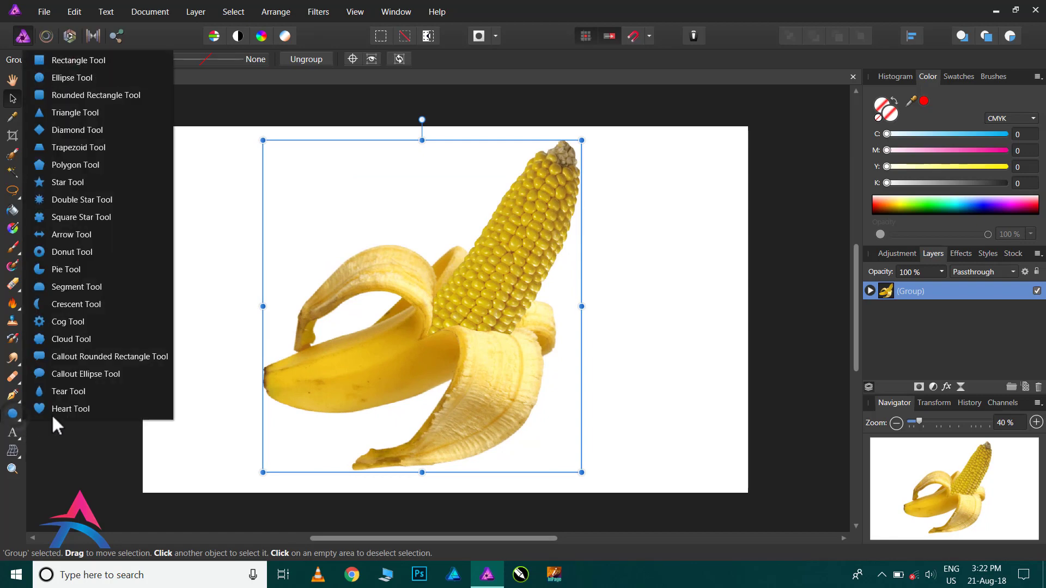
{"action": "left_click", "coordinate": [78, 60]}
{"action": "left_click_drag", "start_coordinate": [141, 125], "coordinate": [750, 495]}
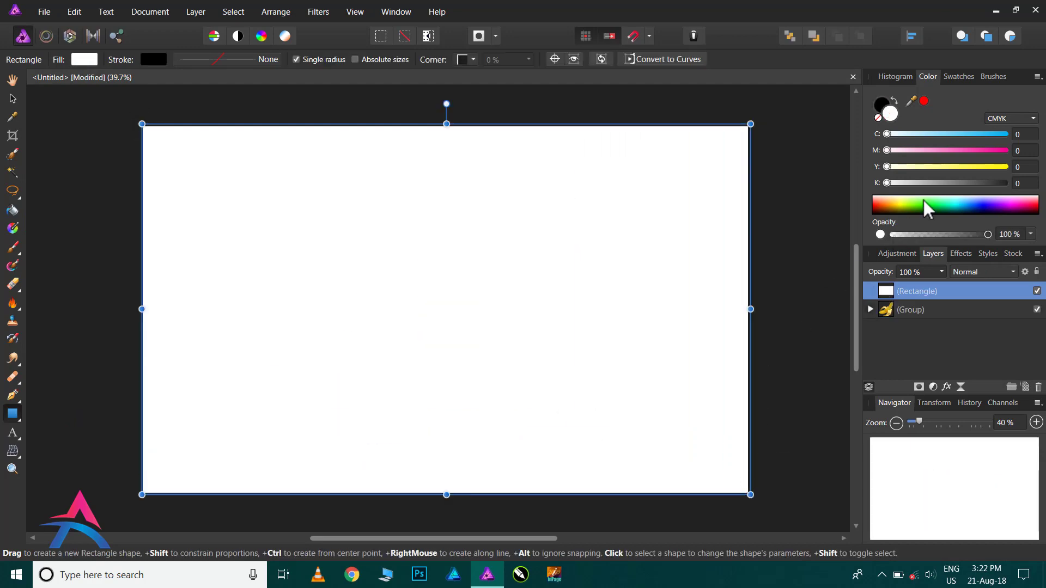
{"action": "left_click", "coordinate": [935, 209]}
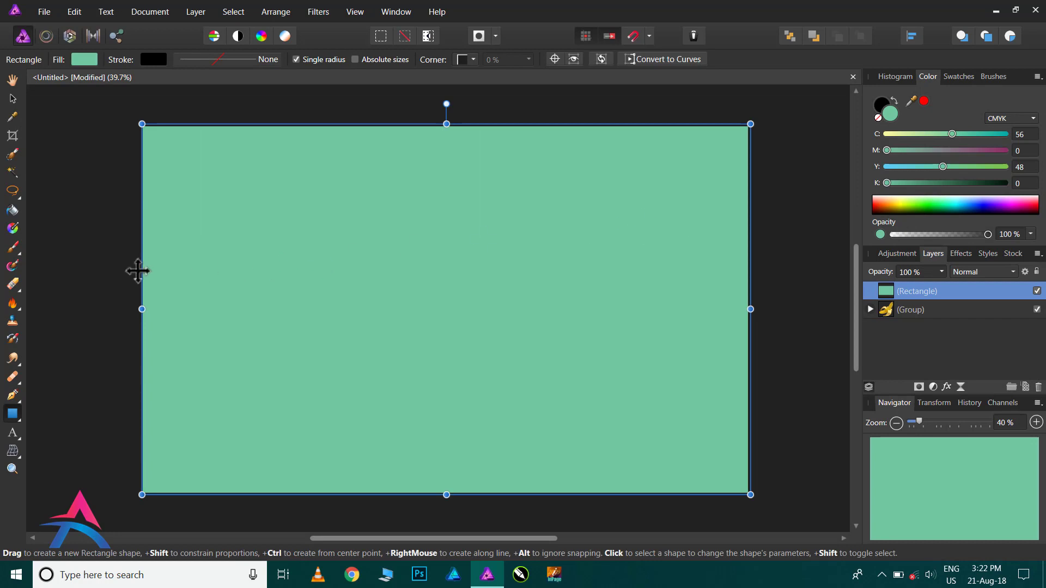
- Change the rectangle's fill to a radial gradient and make its centre stop white
{"action": "left_click", "coordinate": [12, 228]}
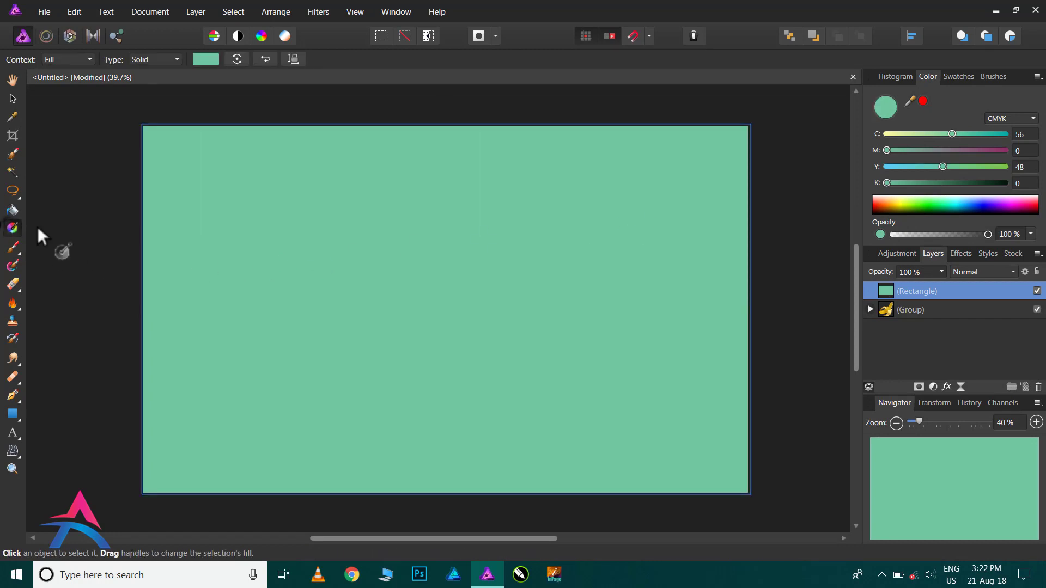
{"action": "left_click", "coordinate": [153, 57]}
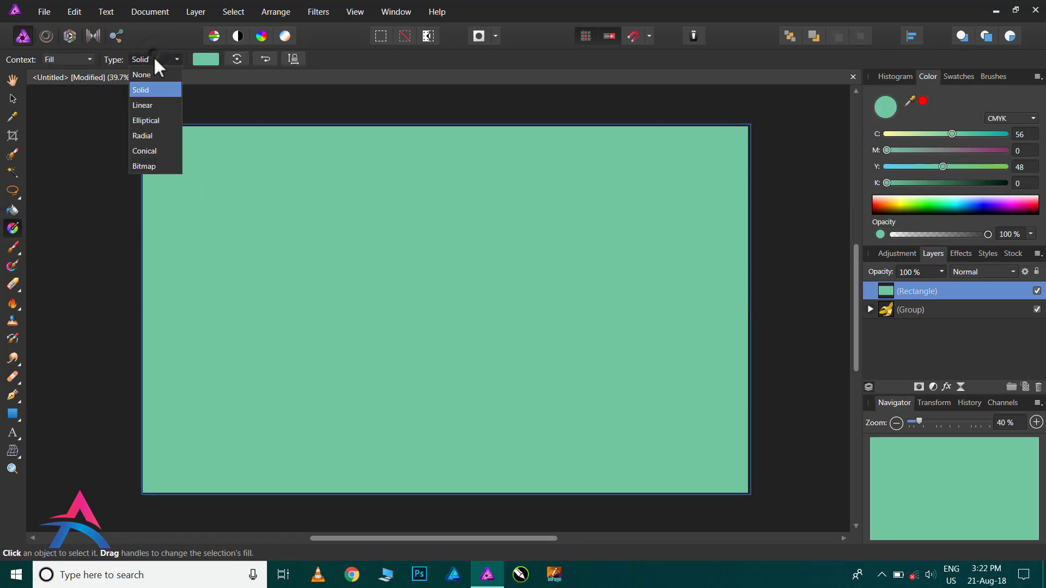
{"action": "left_click", "coordinate": [150, 135]}
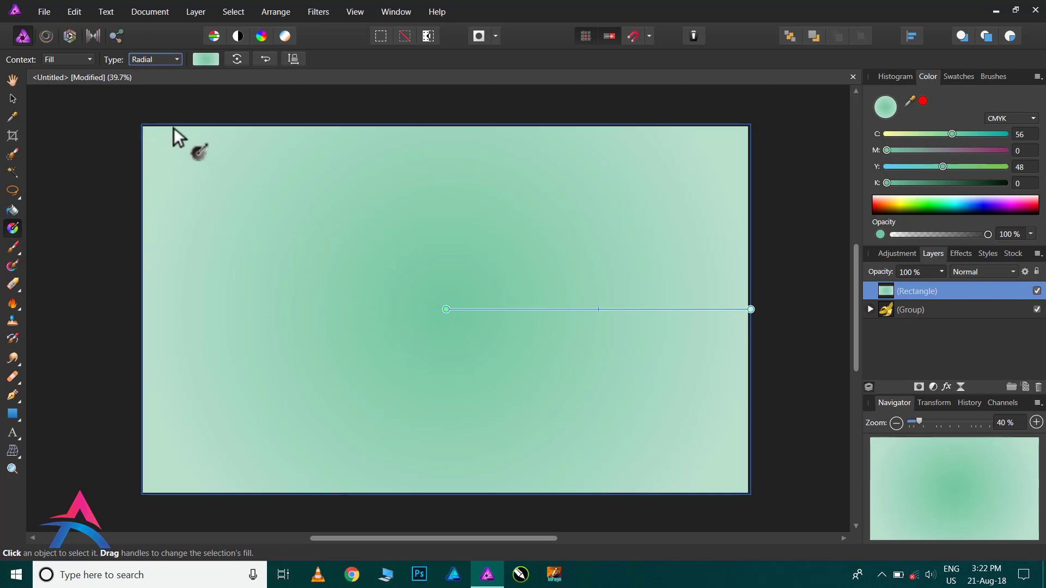
{"action": "left_click", "coordinate": [76, 63]}
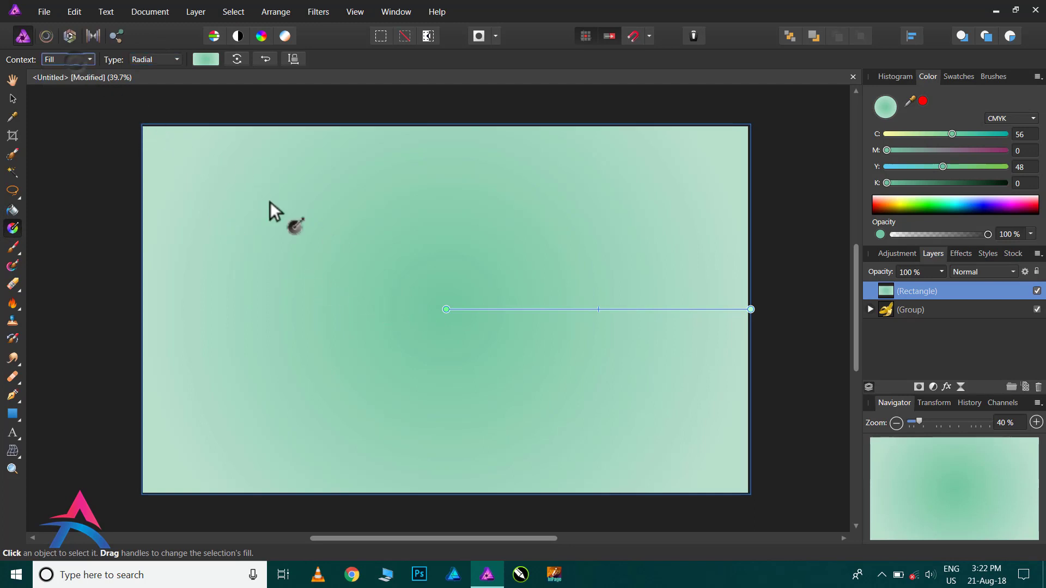
{"action": "left_click", "coordinate": [445, 309]}
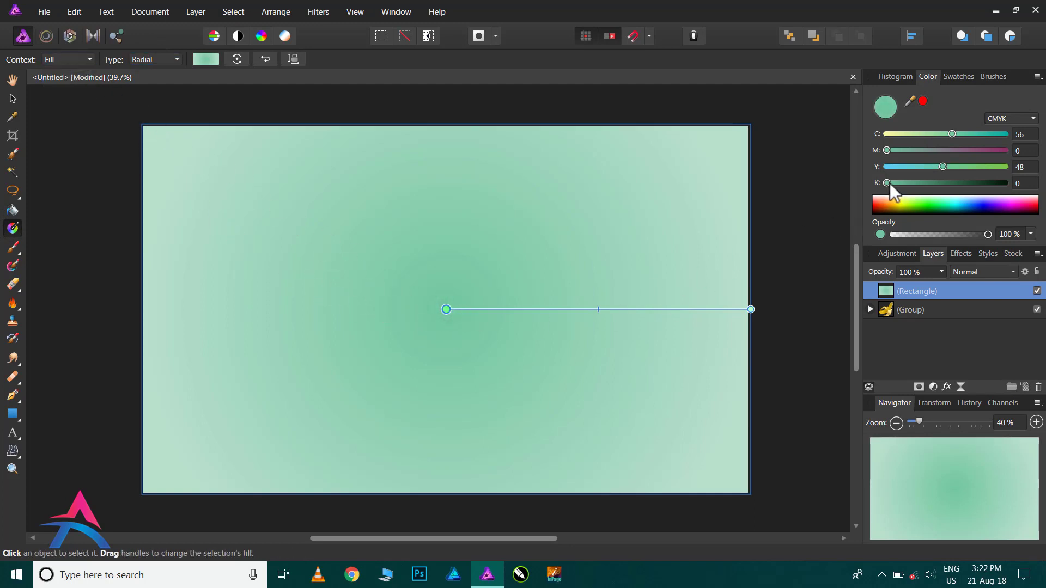
{"action": "left_click_drag", "start_coordinate": [905, 202], "coordinate": [843, 191]}
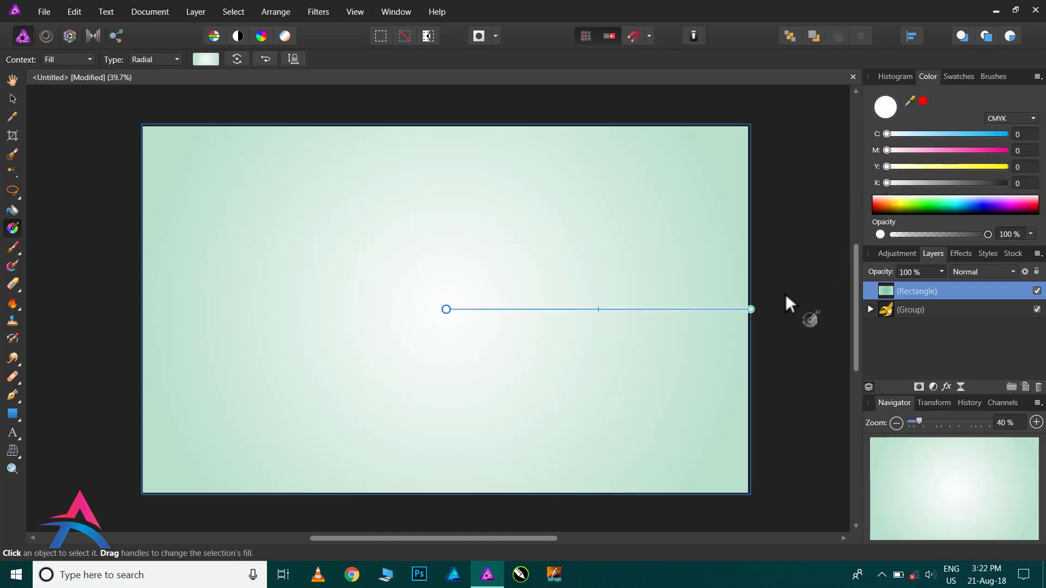
- Set the gradient's outer stop to a bright light green, about CMYK 44, 0, 66, 0
{"action": "left_click", "coordinate": [752, 309]}
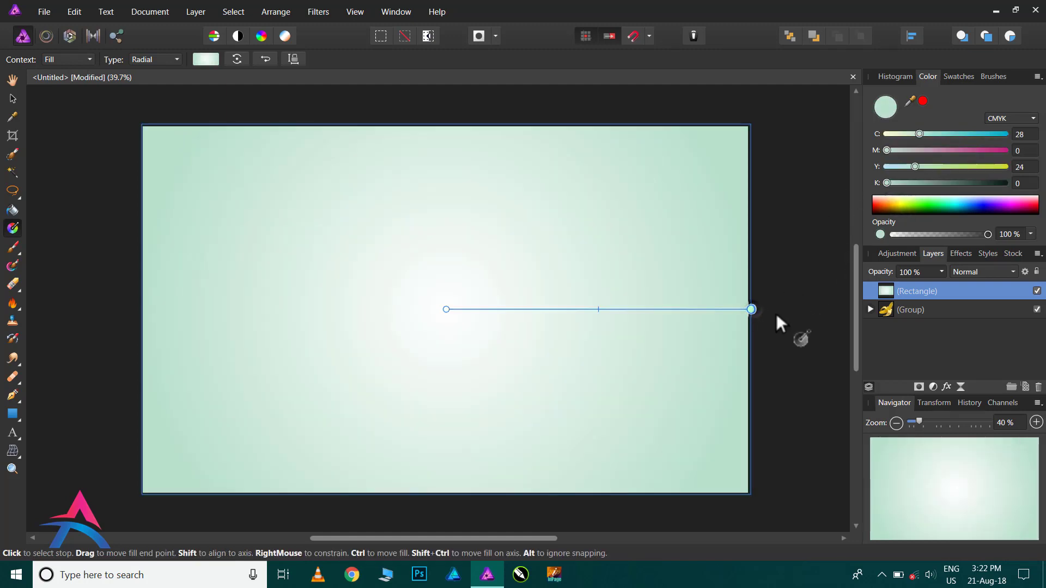
{"action": "double_click", "coordinate": [890, 115]}
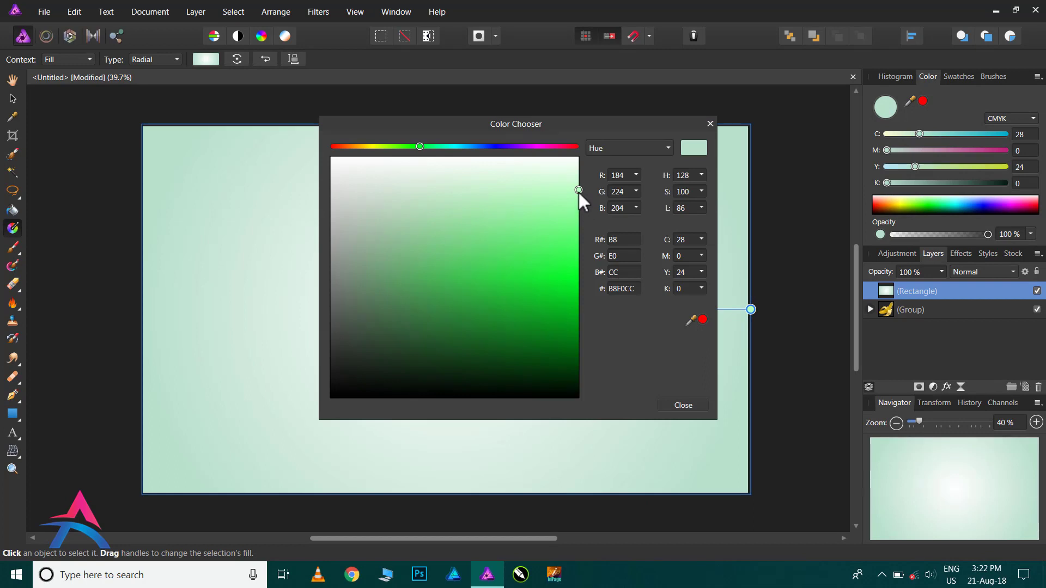
{"action": "left_click_drag", "start_coordinate": [579, 192], "coordinate": [584, 217]}
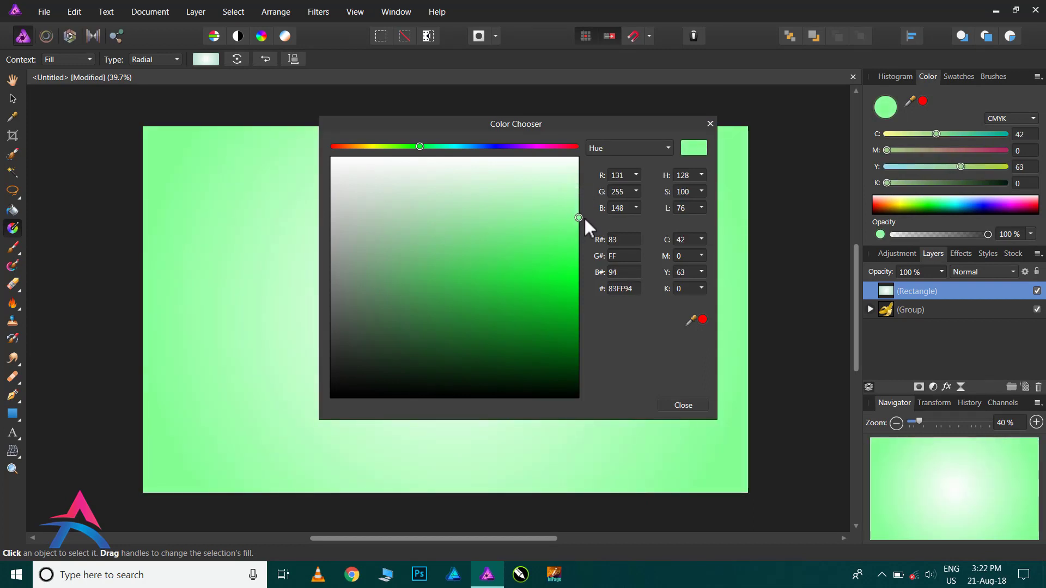
{"action": "left_click", "coordinate": [710, 123]}
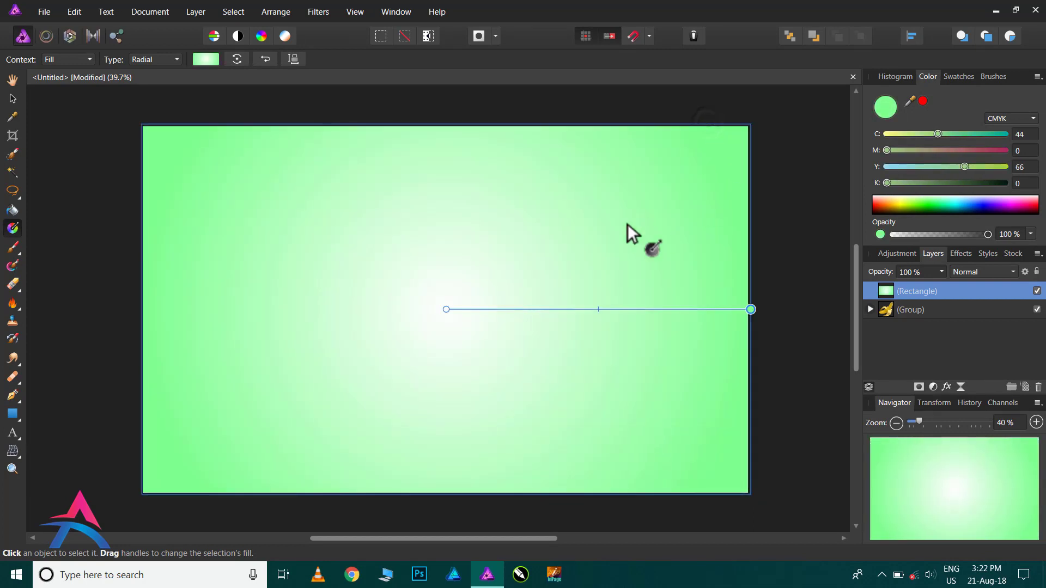
- Reorder the layers so the corn-banana group sits above the green gradient rectangle, and deselect everything
{"action": "left_click", "coordinate": [14, 98]}
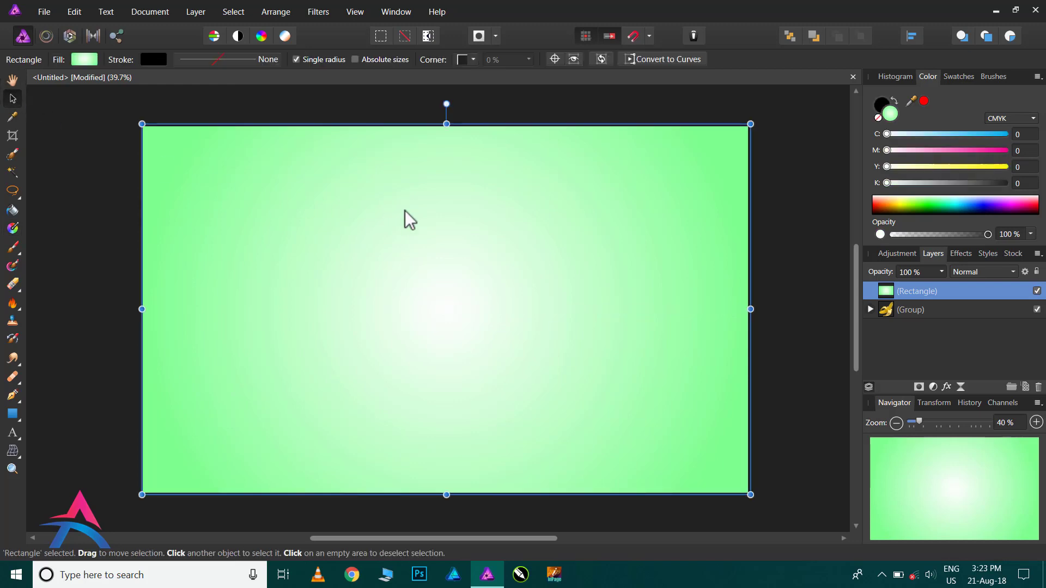
{"action": "left_click_drag", "start_coordinate": [905, 312], "coordinate": [904, 341]}
{"action": "left_click", "coordinate": [806, 321]}
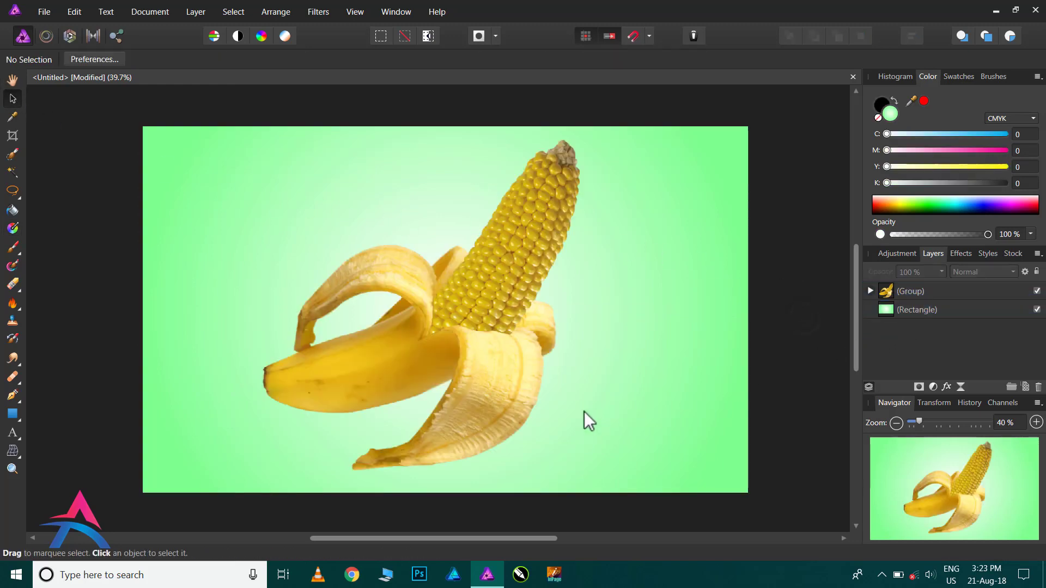
- Draw a wide, flat ellipse along the underside of the lower unpeeled banana
{"action": "scroll", "coordinate": [290, 437], "scroll_direction": "up", "scroll_amount": 4}
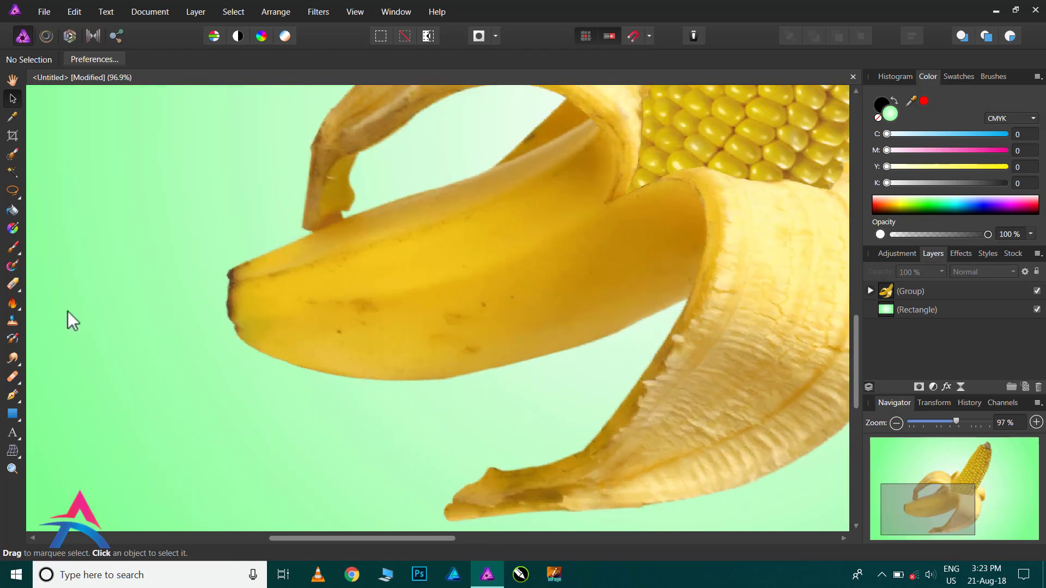
{"action": "left_click", "coordinate": [19, 415]}
{"action": "left_click", "coordinate": [67, 81]}
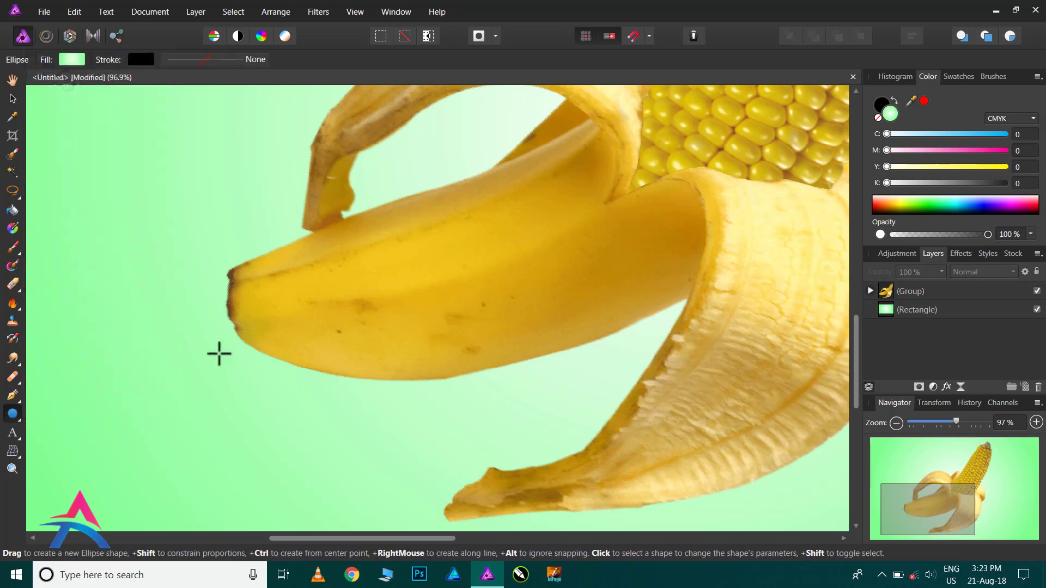
{"action": "left_click_drag", "start_coordinate": [225, 349], "coordinate": [605, 407]}
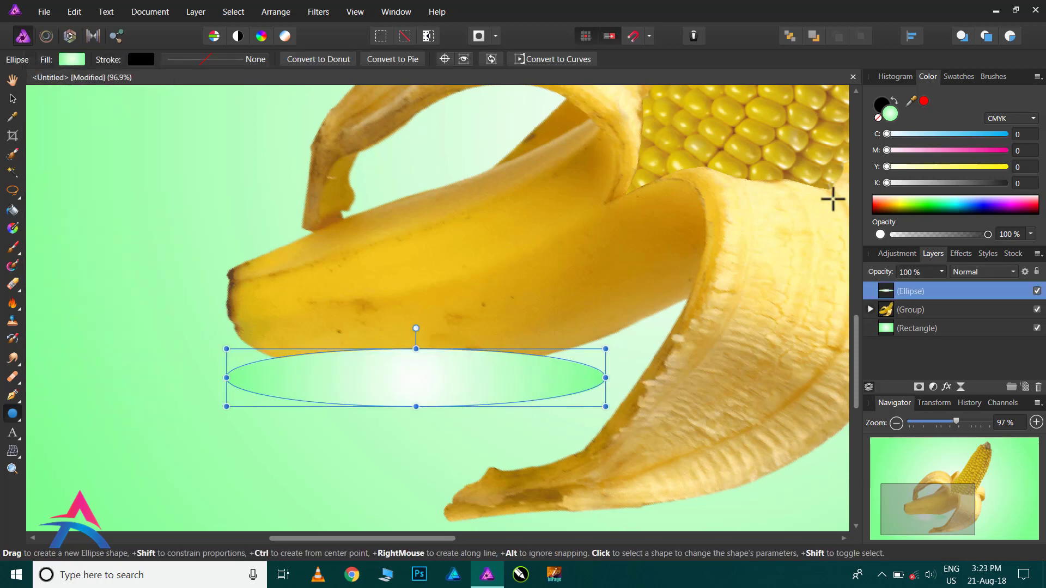
- Fill the ellipse with black, CMYK 0, 0, 0, 100, and soften its edges with a Gaussian Blur
{"action": "left_click", "coordinate": [903, 214]}
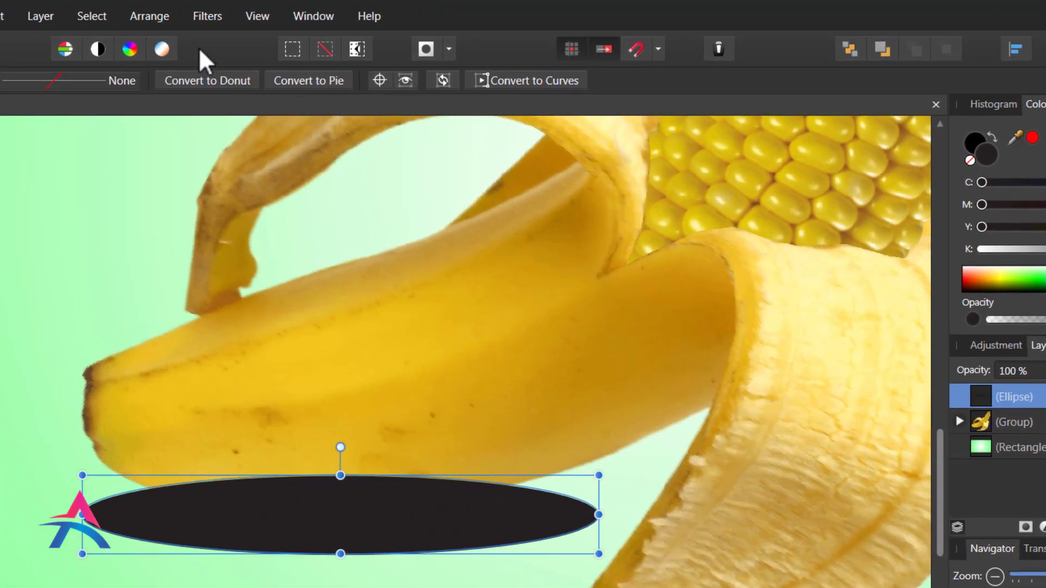
{"action": "left_click", "coordinate": [201, 15]}
{"action": "mouse_move", "coordinate": [333, 60]}
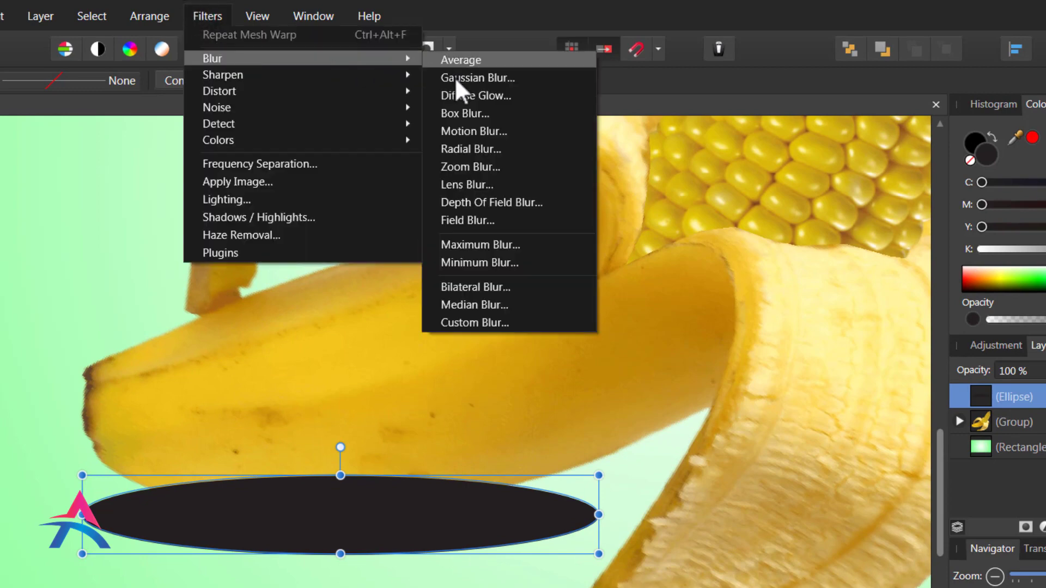
{"action": "left_click", "coordinate": [458, 83]}
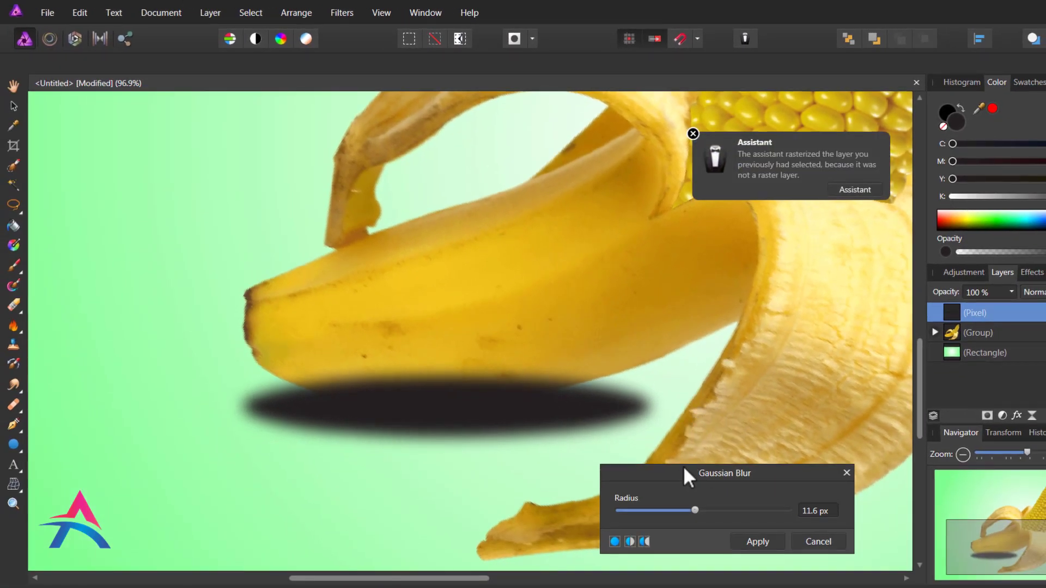
{"action": "mouse_move", "coordinate": [697, 512]}
{"action": "left_mouse_down"}
{"action": "mouse_move", "coordinate": [722, 514]}
{"action": "mouse_move", "coordinate": [707, 508]}
{"action": "left_mouse_up"}
{"action": "left_click", "coordinate": [758, 542]}
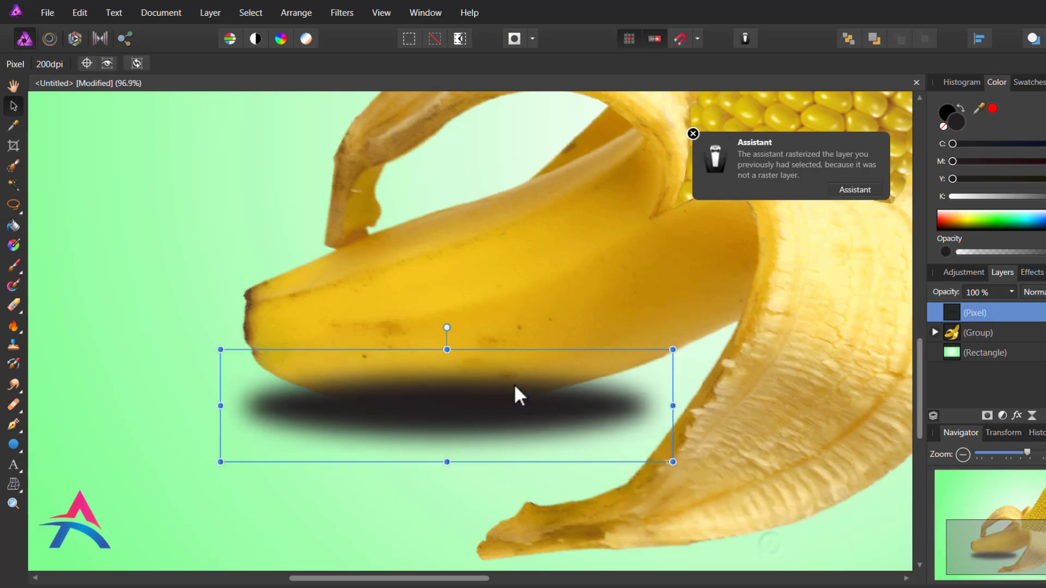
- Flatten the blurred ellipse and position it along the banana's underside, with its layer opacity reduced to 73%
{"action": "left_click_drag", "start_coordinate": [446, 349], "coordinate": [448, 373]}
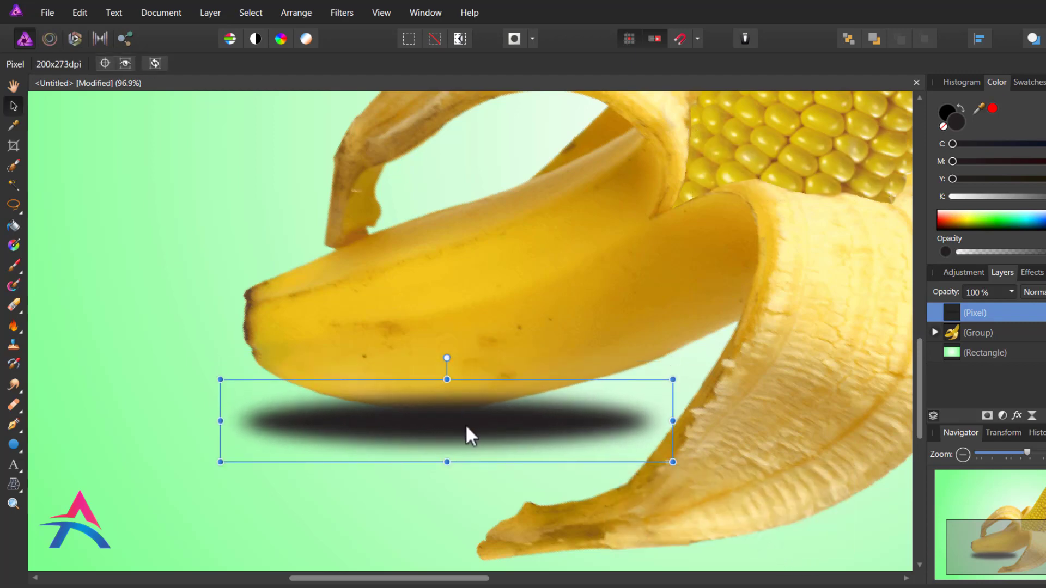
{"action": "left_click_drag", "start_coordinate": [477, 412], "coordinate": [480, 410]}
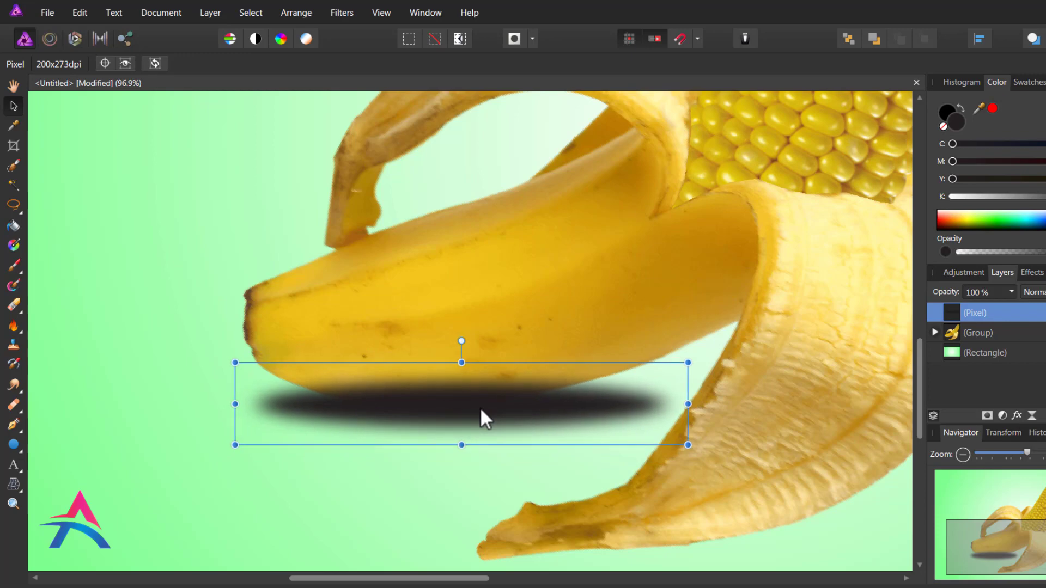
{"action": "left_click", "coordinate": [1011, 292]}
{"action": "left_click_drag", "start_coordinate": [1013, 306], "coordinate": [985, 307]}
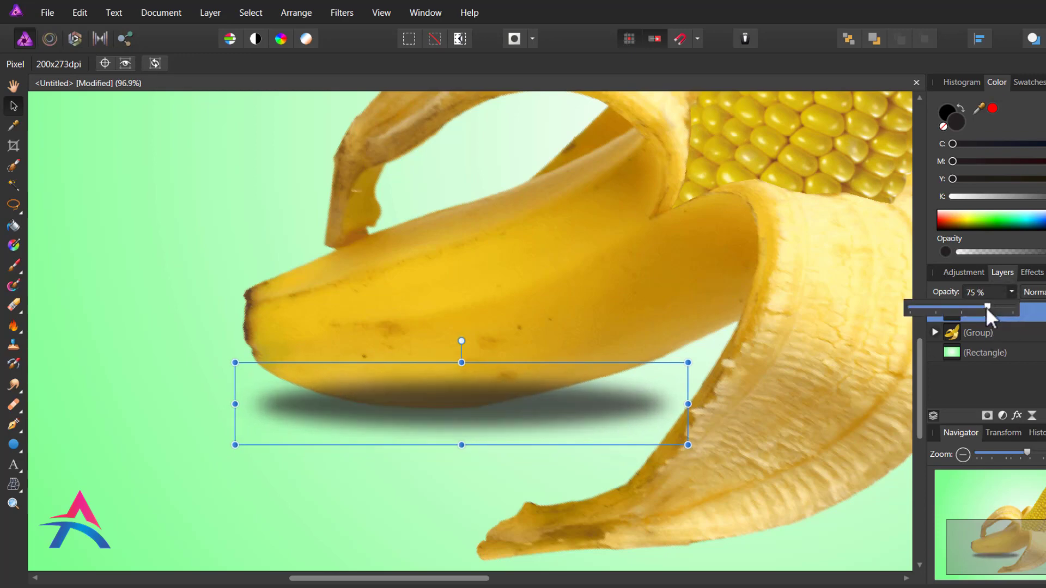
{"action": "left_click", "coordinate": [973, 386]}
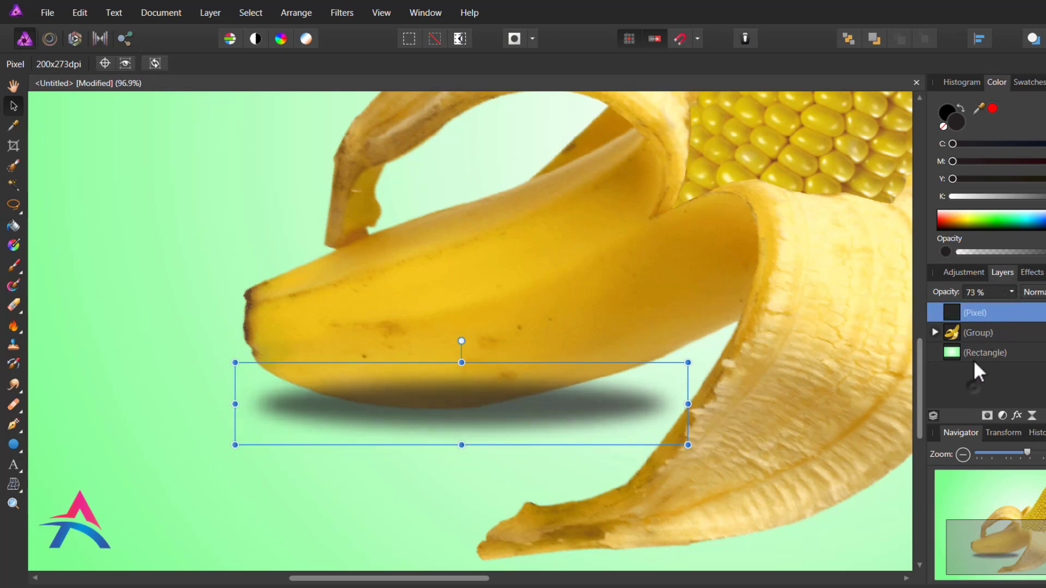
- Place the blurred shadow layer between the corn-banana group and the green rectangle
{"action": "left_click_drag", "start_coordinate": [969, 309], "coordinate": [971, 345]}
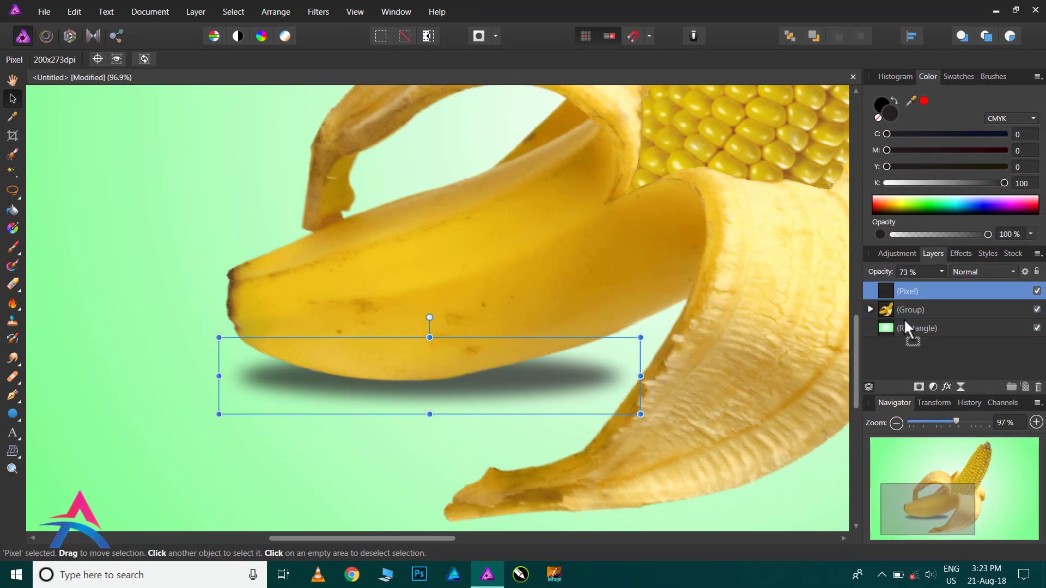
{"action": "left_click_drag", "start_coordinate": [904, 319], "coordinate": [904, 318]}
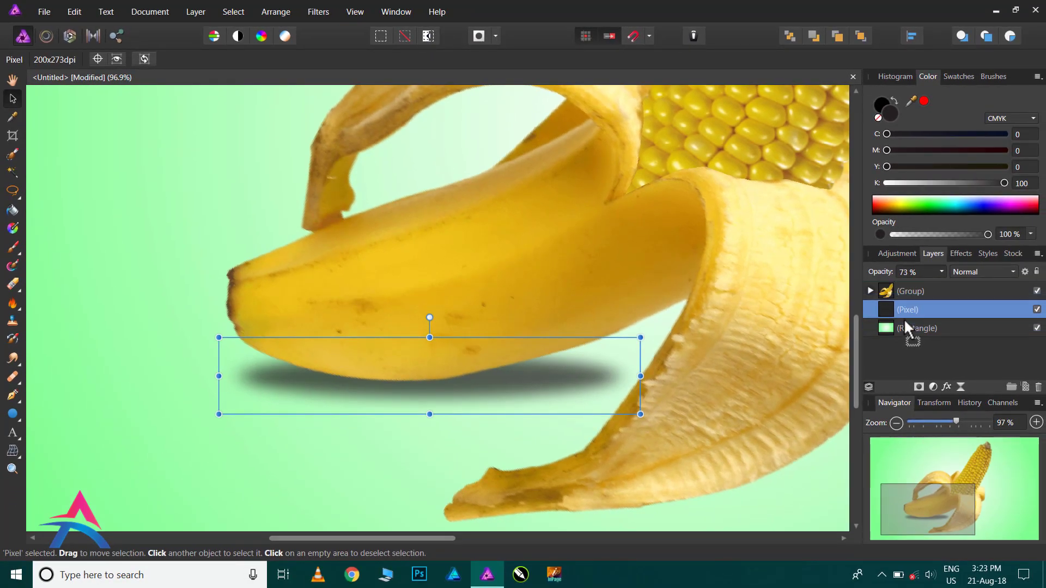
- Widen the shadow so it extends behind the hanging peel, and make it thinner
{"action": "scroll", "coordinate": [374, 338], "scroll_direction": "down", "scroll_amount": 5}
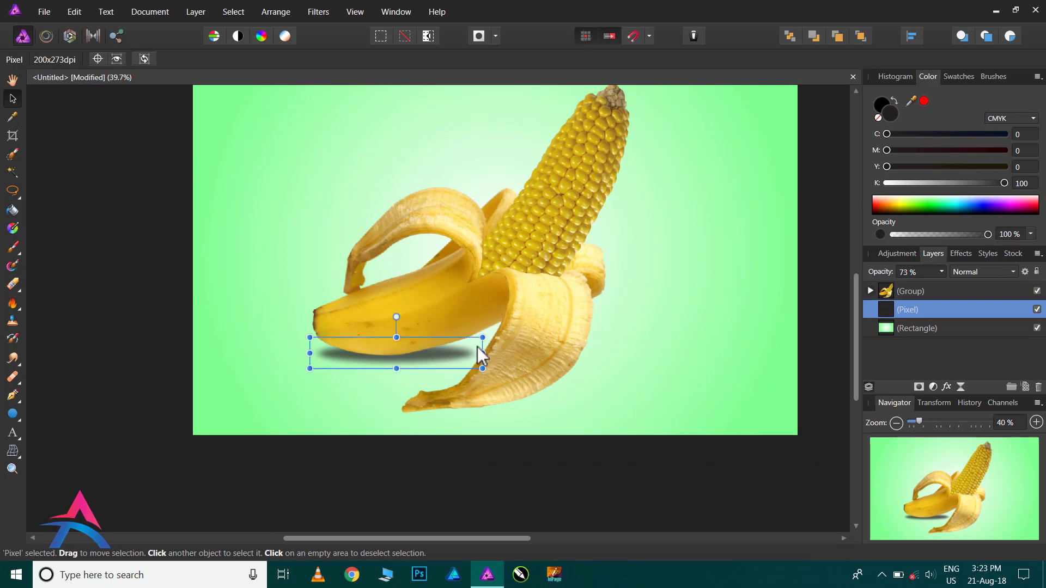
{"action": "left_click_drag", "start_coordinate": [483, 352], "coordinate": [585, 353]}
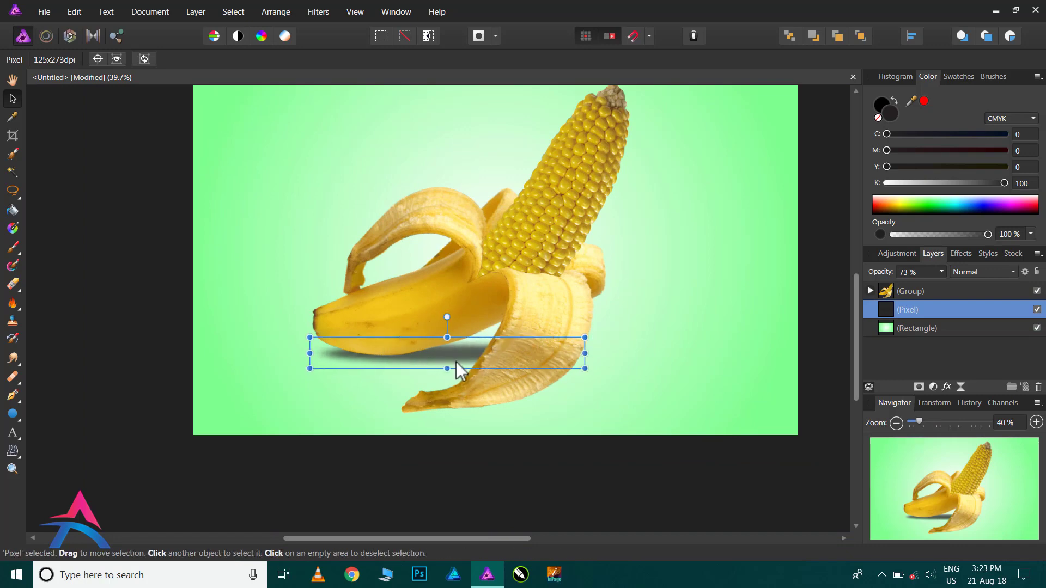
{"action": "left_click_drag", "start_coordinate": [448, 369], "coordinate": [451, 352]}
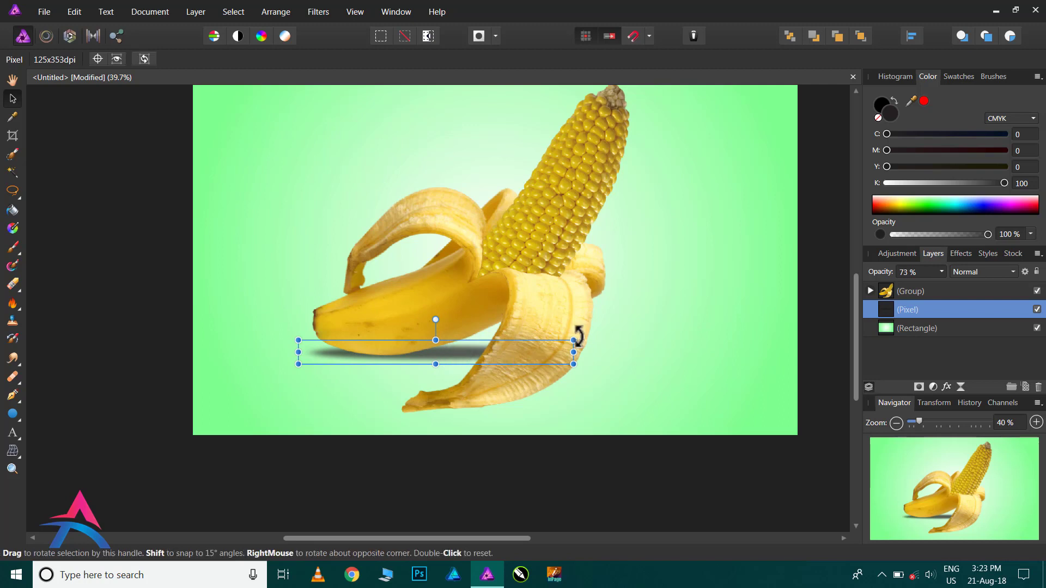
- Tilt the shadow slightly counter-clockwise, then increase its height and shorten its outer end to fit the banana's underside
{"action": "left_click_drag", "start_coordinate": [578, 336], "coordinate": [578, 326]}
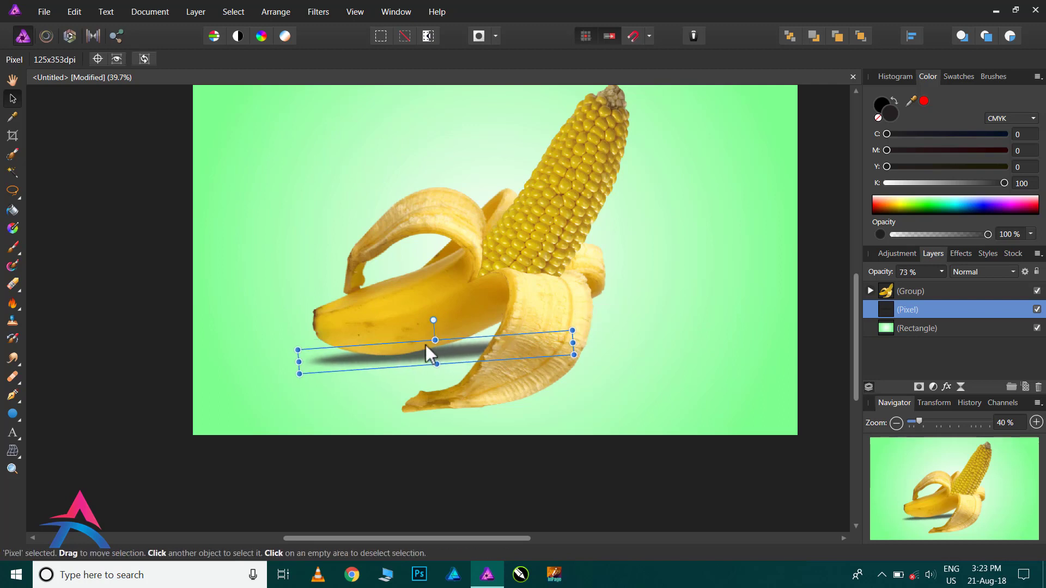
{"action": "left_click_drag", "start_coordinate": [434, 331], "coordinate": [434, 319]}
{"action": "left_click_drag", "start_coordinate": [299, 357], "coordinate": [308, 357]}
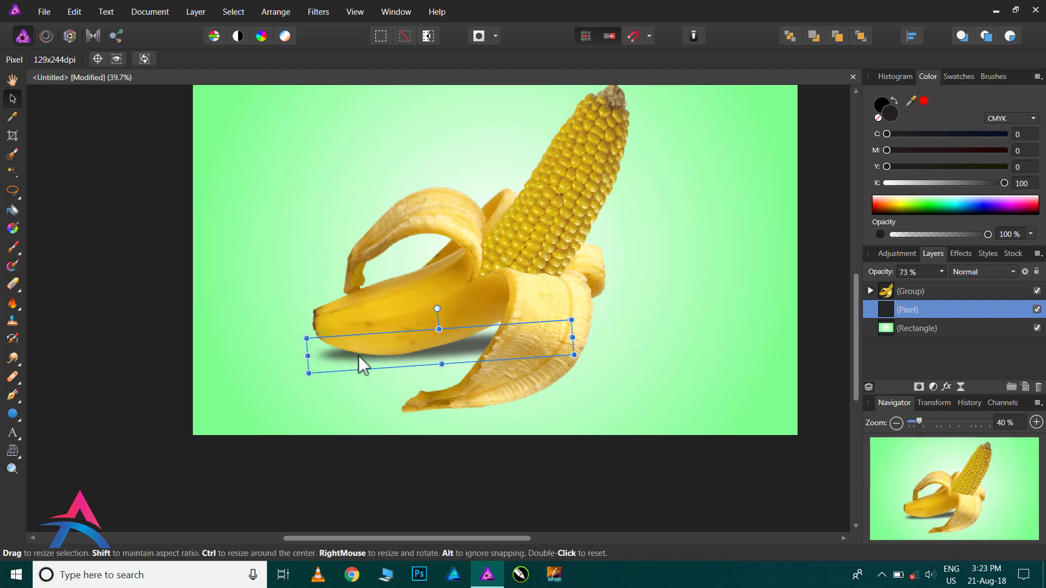
- Lower the shadow layer's opacity to 50% and deselect it
{"action": "left_click", "coordinate": [940, 272]}
{"action": "left_click_drag", "start_coordinate": [944, 288], "coordinate": [922, 290]}
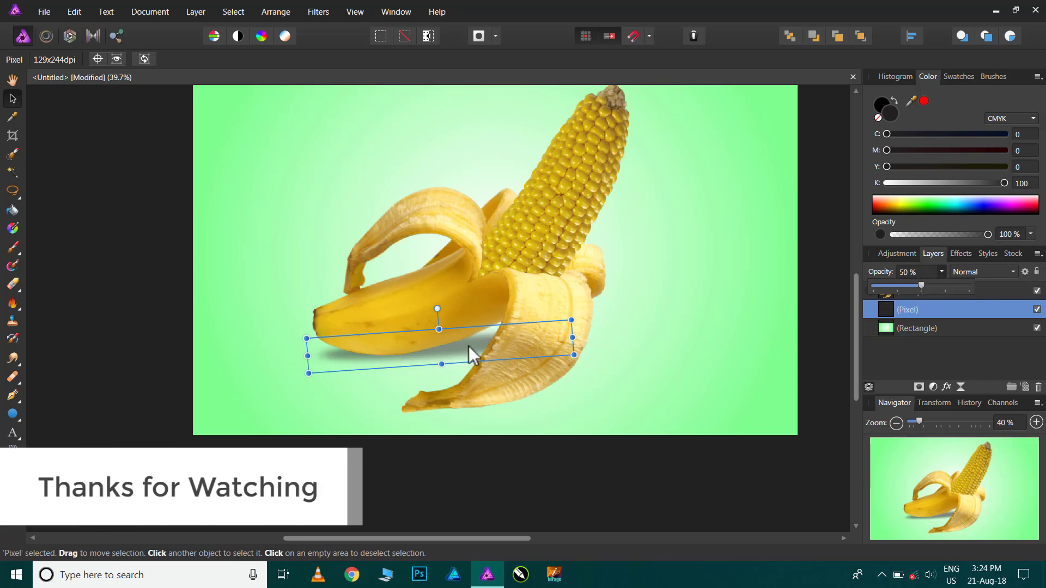
{"action": "left_click_drag", "start_coordinate": [468, 345], "coordinate": [469, 342]}
{"action": "scroll", "coordinate": [435, 406], "scroll_direction": "down", "scroll_amount": 2}
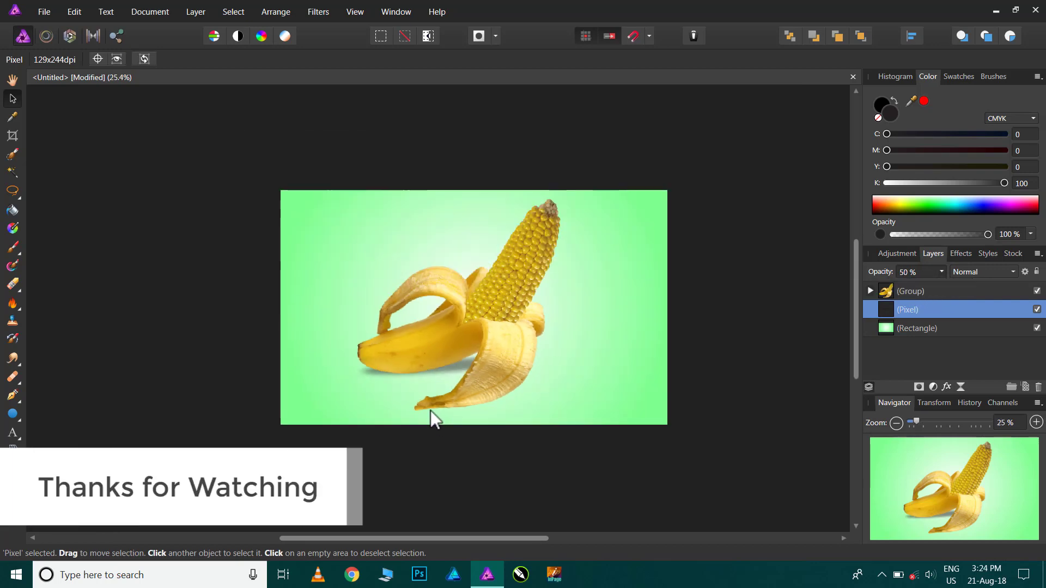
{"action": "scroll", "coordinate": [501, 300], "scroll_direction": "up", "scroll_amount": 2}
{"action": "scroll", "coordinate": [502, 301], "scroll_direction": "up", "scroll_amount": 1}
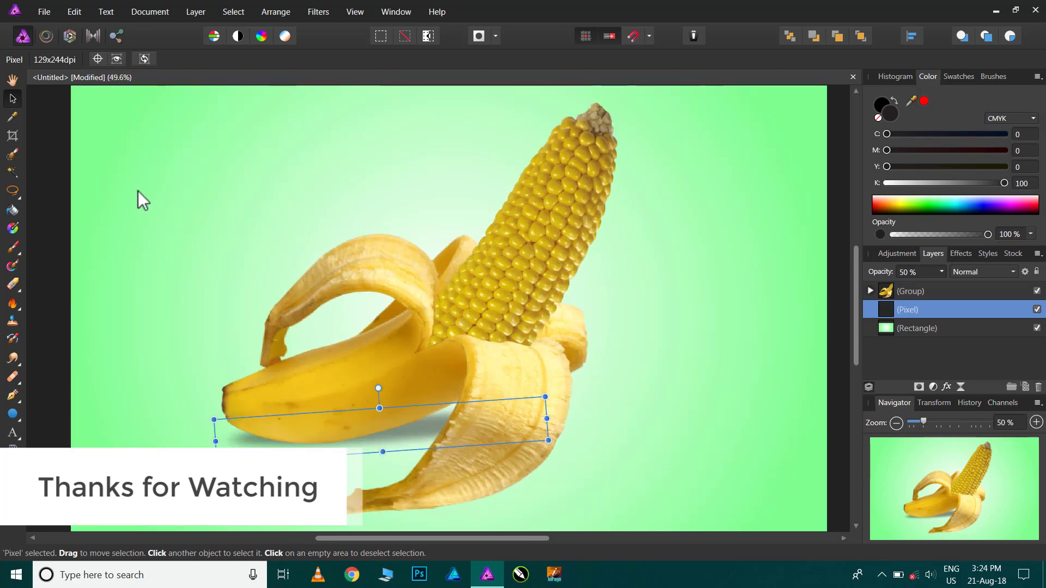
{"action": "left_click", "coordinate": [32, 107]}
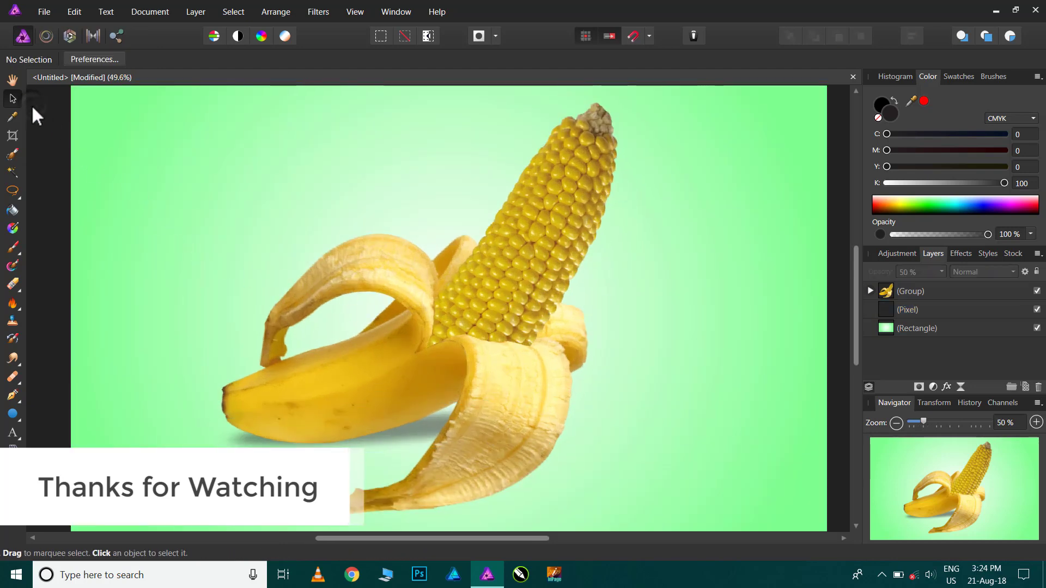